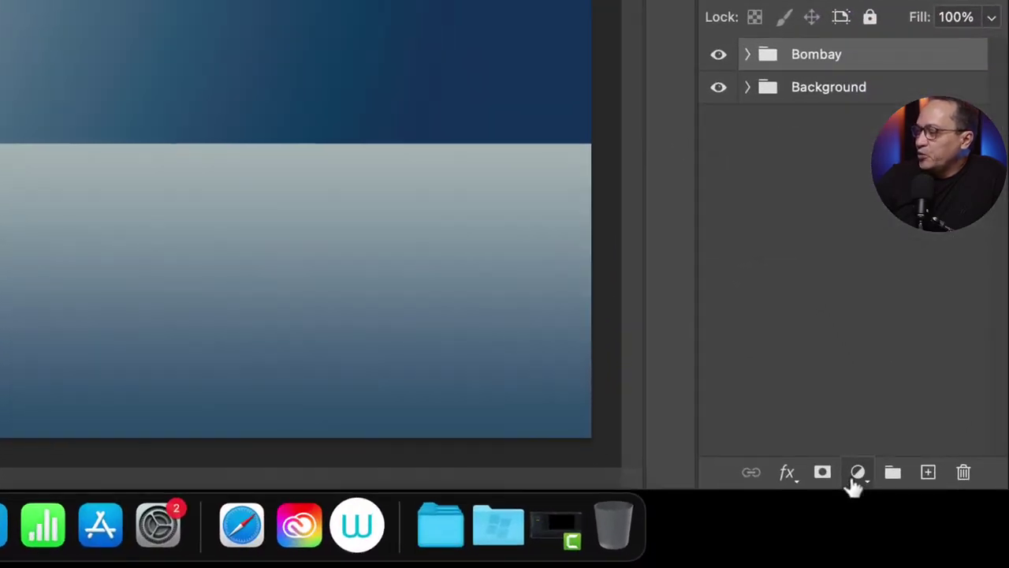
Add a dark grey (#3b3b3b) Solid Color fill layer above the Bombay group and invert its mask to black
{"action": "left_click", "coordinate": [859, 473]}
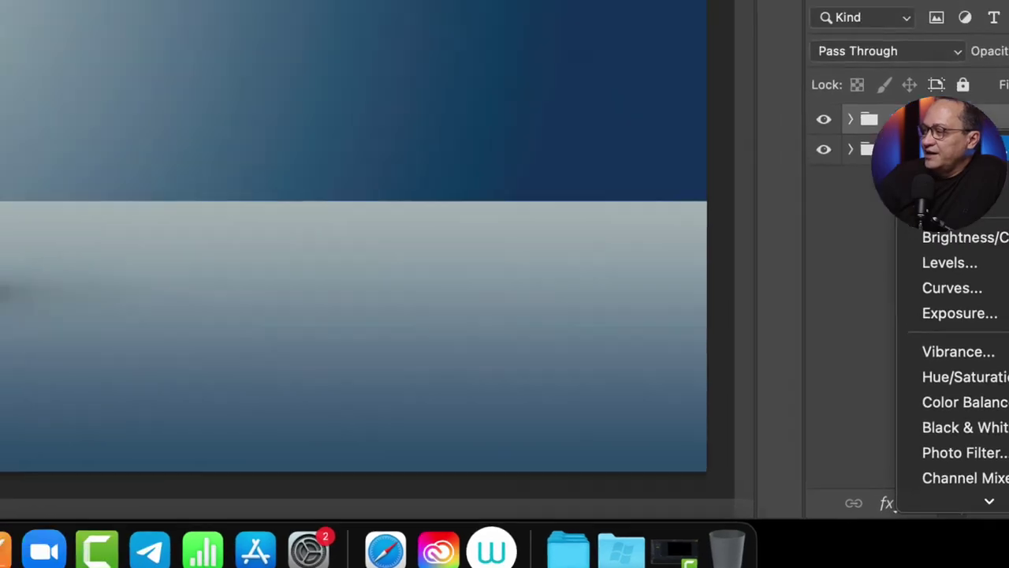
{"action": "left_click", "coordinate": [898, 87]}
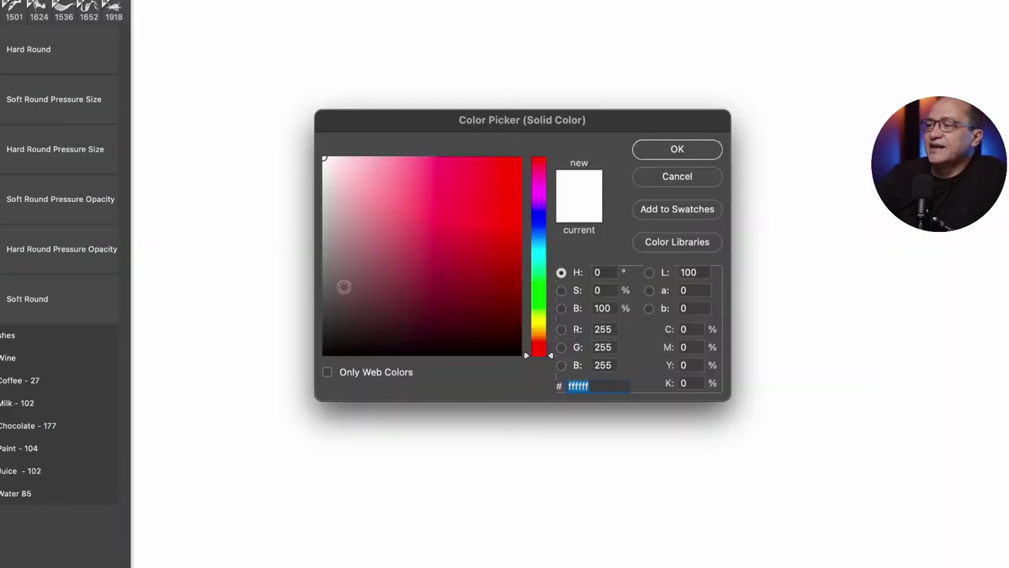
{"action": "left_click_drag", "start_coordinate": [343, 286], "coordinate": [314, 304]}
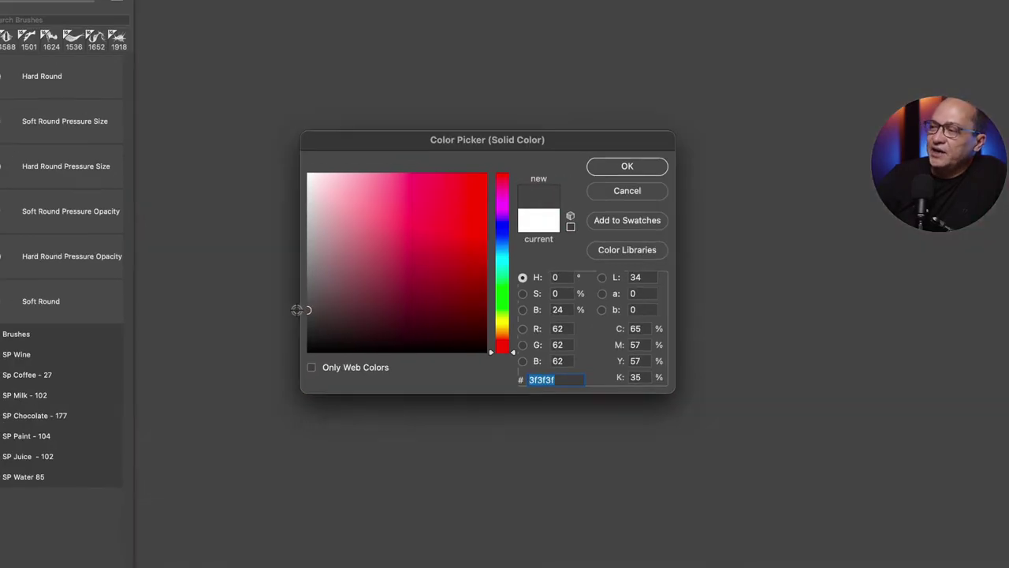
{"action": "key", "text": "Return"}
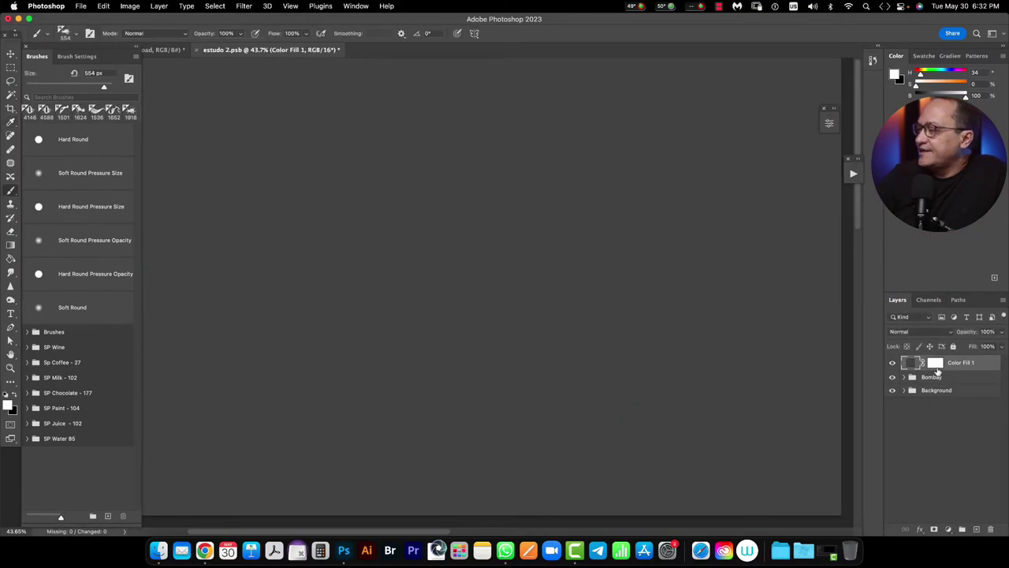
{"action": "left_click", "coordinate": [938, 365]}
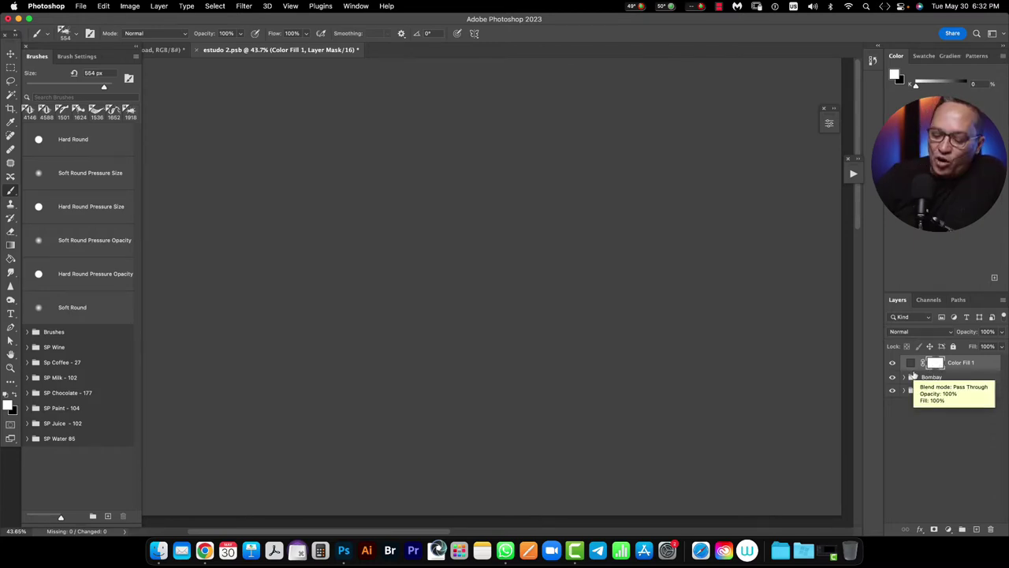
{"action": "key", "text": "super+i"}
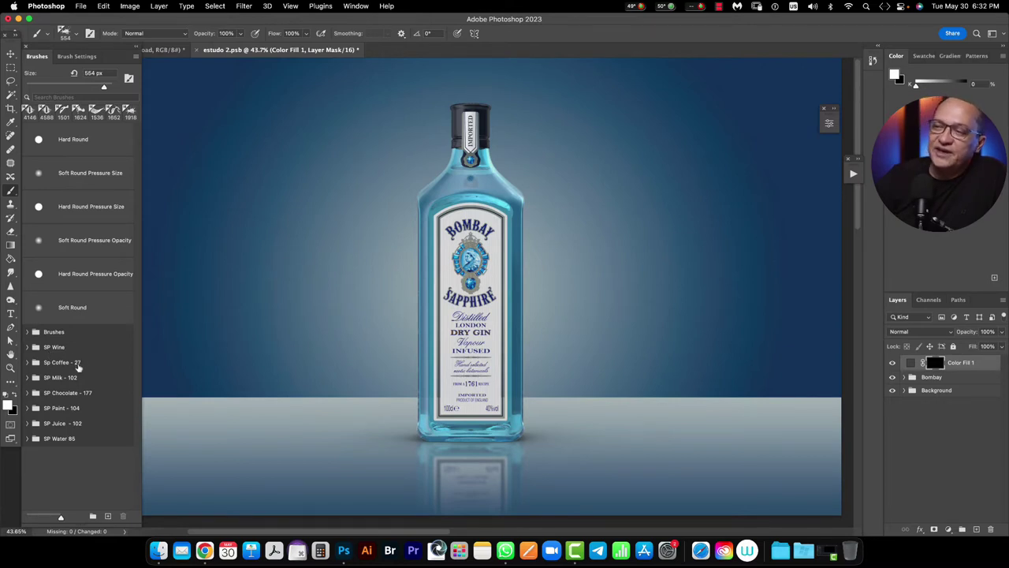
Choose the 4000 px crown-splash Water PRO brush from the SP Water 85 set and reduce its size to 1800 px
{"action": "left_click", "coordinate": [27, 438]}
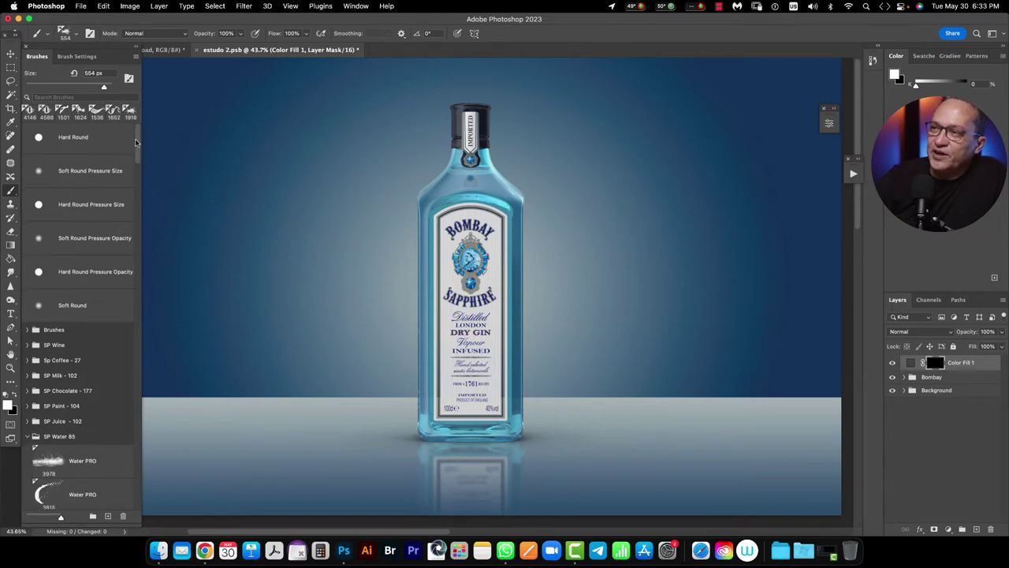
{"action": "left_click_drag", "start_coordinate": [137, 139], "coordinate": [140, 179]}
{"action": "left_click", "coordinate": [52, 345]}
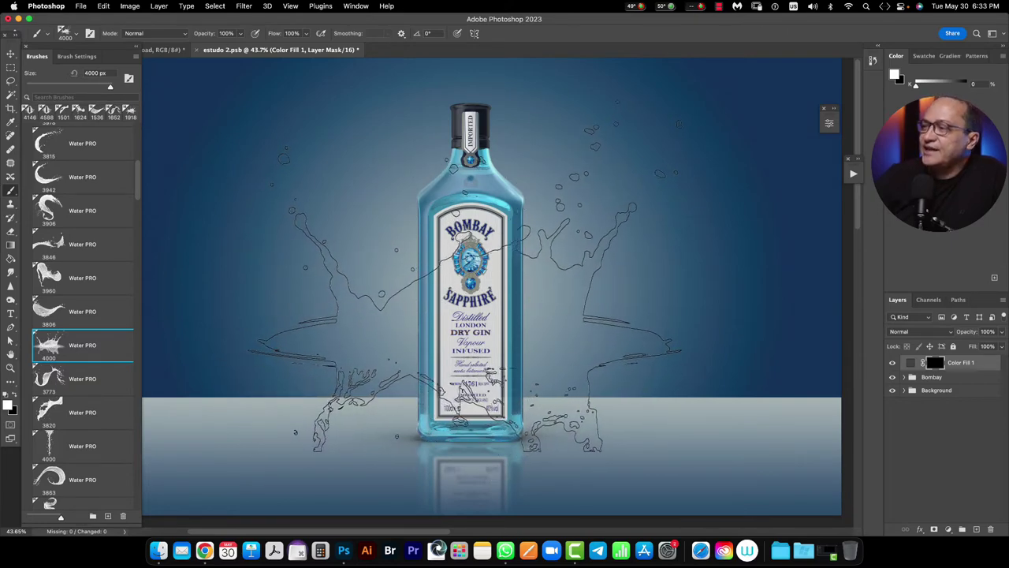
{"action": "key", "text": "bracketleft"}
{"action": "key", "text": "bracketleft"}
{"action": "key", "text": "bracketleft"}
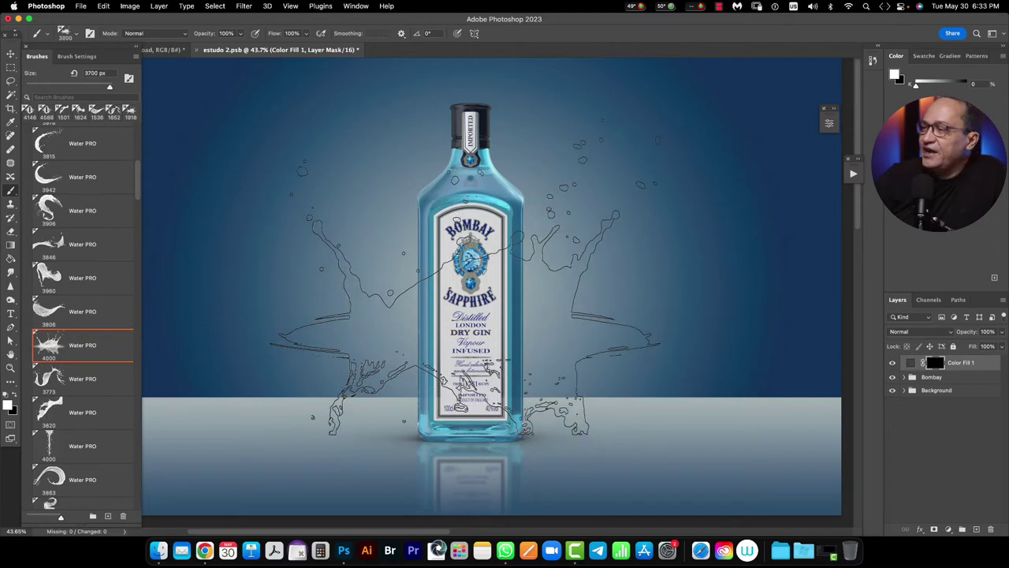
{"action": "key", "text": "bracketleft"}
{"action": "key", "text": "bracketleft"}
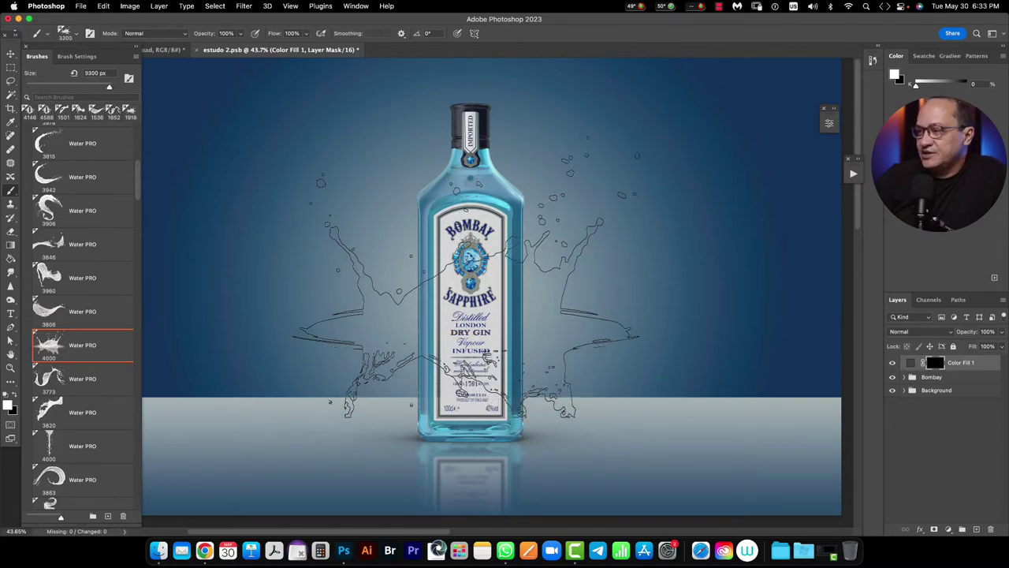
{"action": "key", "text": "bracketleft"}
{"action": "key", "text": "bracketleft"}
{"action": "key", "text": "bracketleft"}
{"action": "key", "text": "bracketleft"}
{"action": "key", "text": "bracketleft"}
{"action": "key", "text": "bracketleft"}
{"action": "key", "text": "bracketleft"}
{"action": "key", "text": "bracketleft"}
{"action": "key", "text": "bracketleft"}
{"action": "key", "text": "bracketleft"}
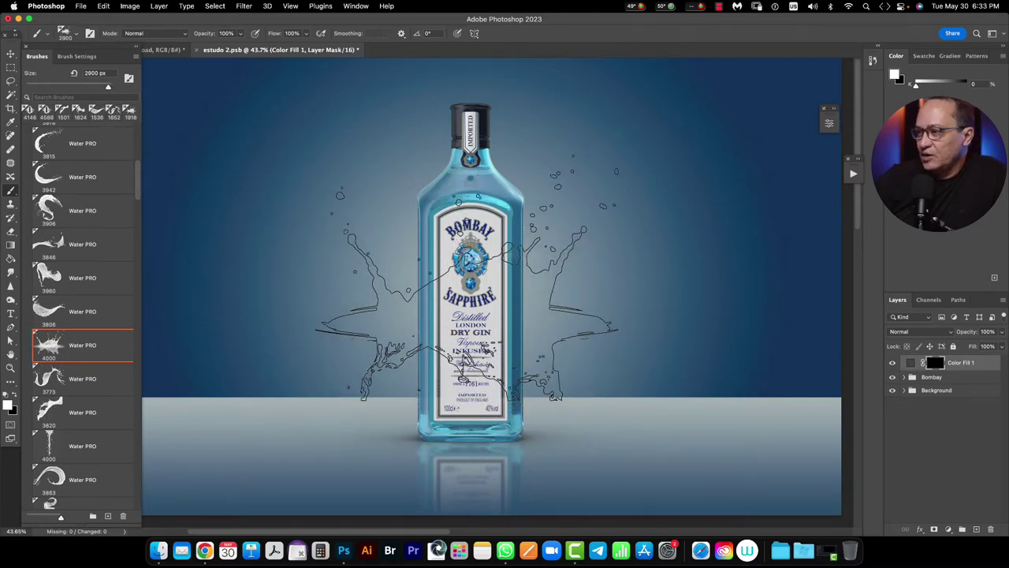
{"action": "key", "text": "bracketleft"}
{"action": "key", "text": "bracketleft"}
{"action": "key", "text": "bracketleft"}
{"action": "key", "text": "bracketleft"}
{"action": "key", "text": "bracketleft"}
{"action": "key", "text": "bracketleft"}
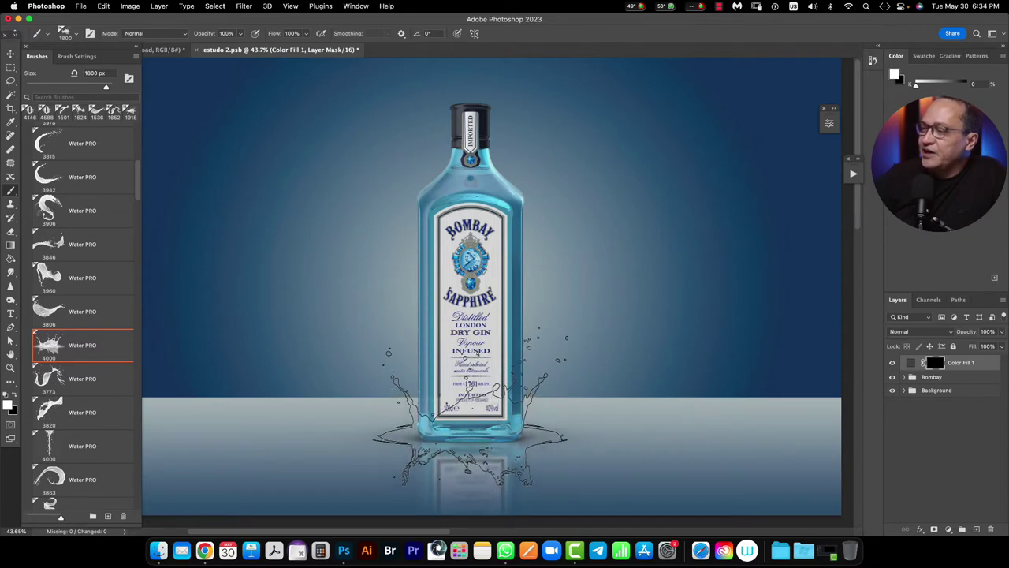
Stamp the water splash once in white on the Color Fill 1 mask, centred around the base of the bottle
{"action": "left_click", "coordinate": [470, 410]}
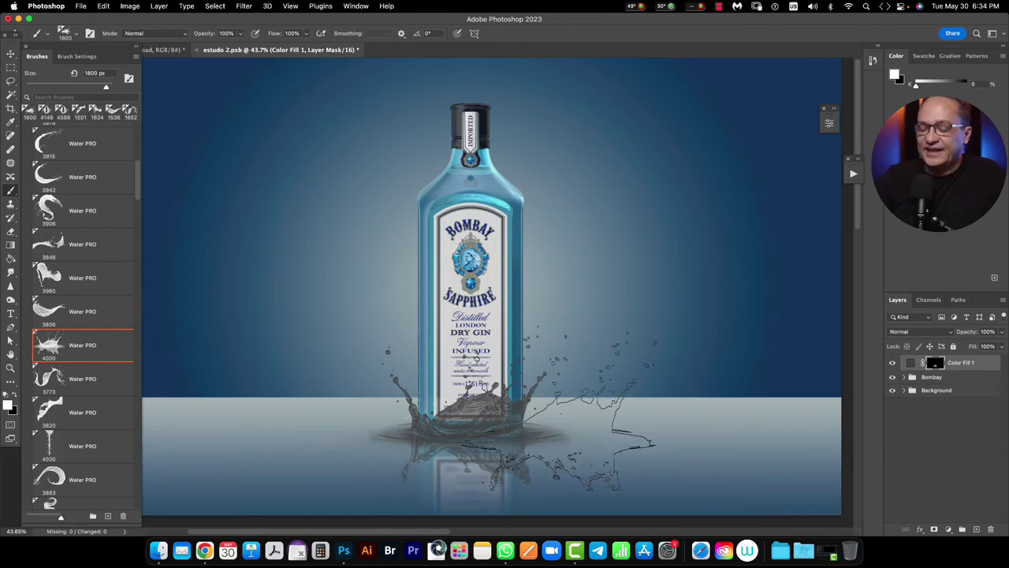
{"action": "key", "text": "z"}
{"action": "mouse_move", "coordinate": [470, 410]}
{"action": "left_mouse_down"}
{"action": "mouse_move", "coordinate": [441, 437]}
{"action": "mouse_move", "coordinate": [485, 347]}
{"action": "left_mouse_up"}
{"action": "key", "text": "b"}
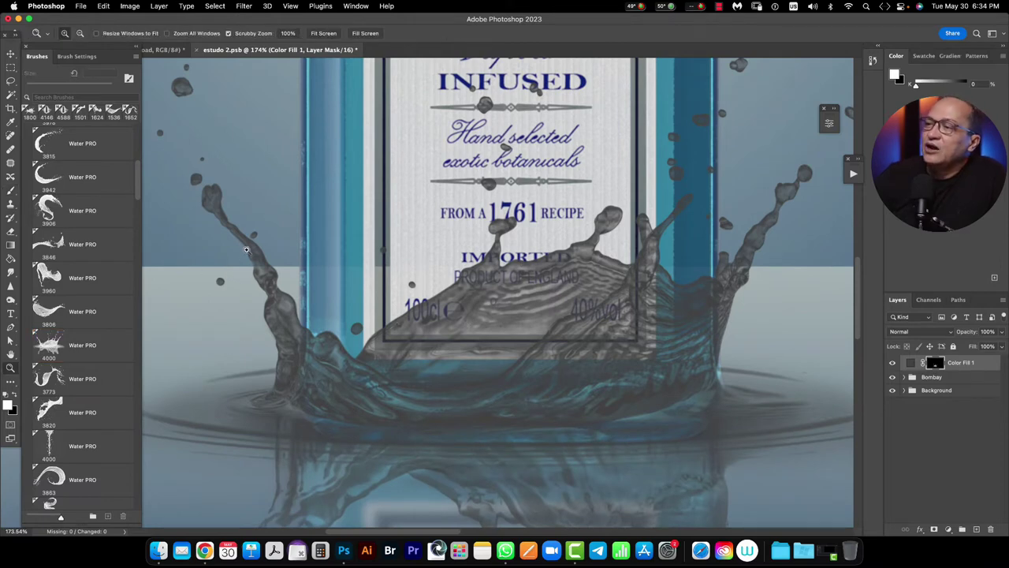
{"action": "scroll", "coordinate": [246, 251], "scroll_direction": "up", "scroll_amount": 5}
{"action": "left_click_drag", "start_coordinate": [289, 250], "coordinate": [325, 321]}
{"action": "scroll", "coordinate": [325, 321], "scroll_direction": "up", "scroll_amount": 10}
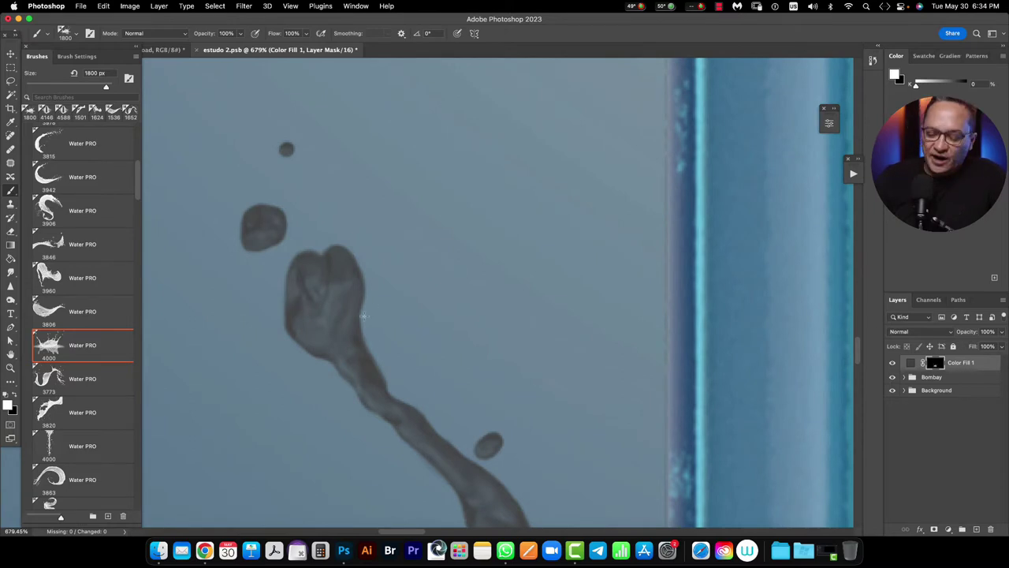
{"action": "key", "text": "super+0"}
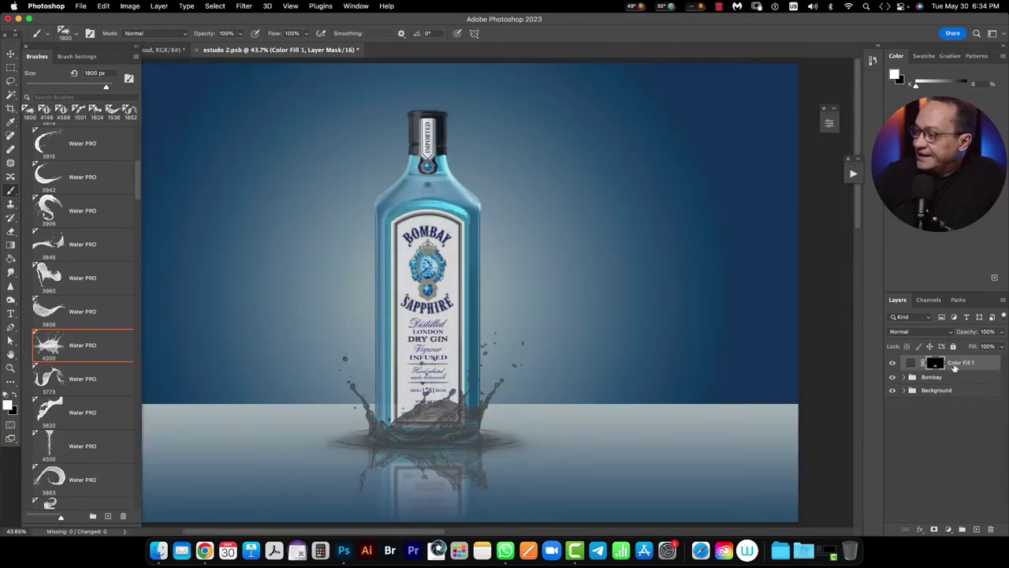
Set the blend mode of the Color Fill 1 splash layer to Luminosity
{"action": "left_click", "coordinate": [927, 333]}
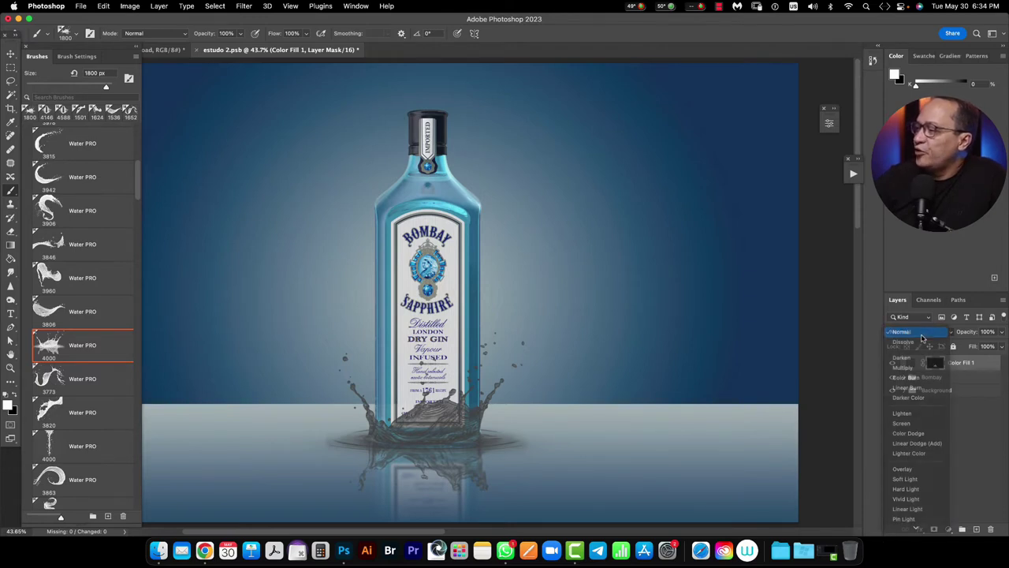
{"action": "left_click", "coordinate": [926, 332]}
{"action": "left_click", "coordinate": [929, 339]}
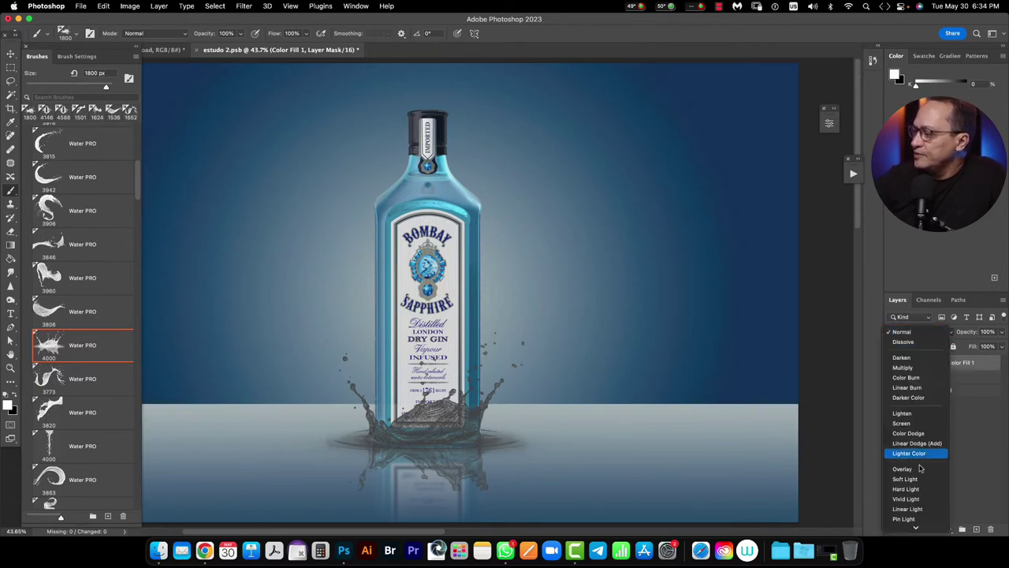
{"action": "left_click", "coordinate": [922, 526]}
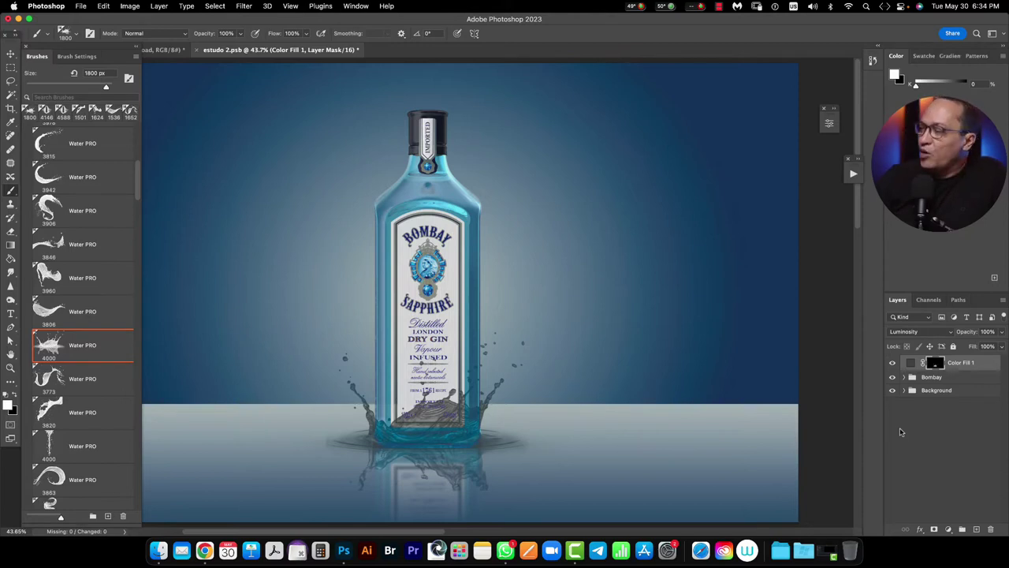
Duplicate the Color Fill 1 layer and clip the copy to the original
{"action": "key", "text": "super+j"}
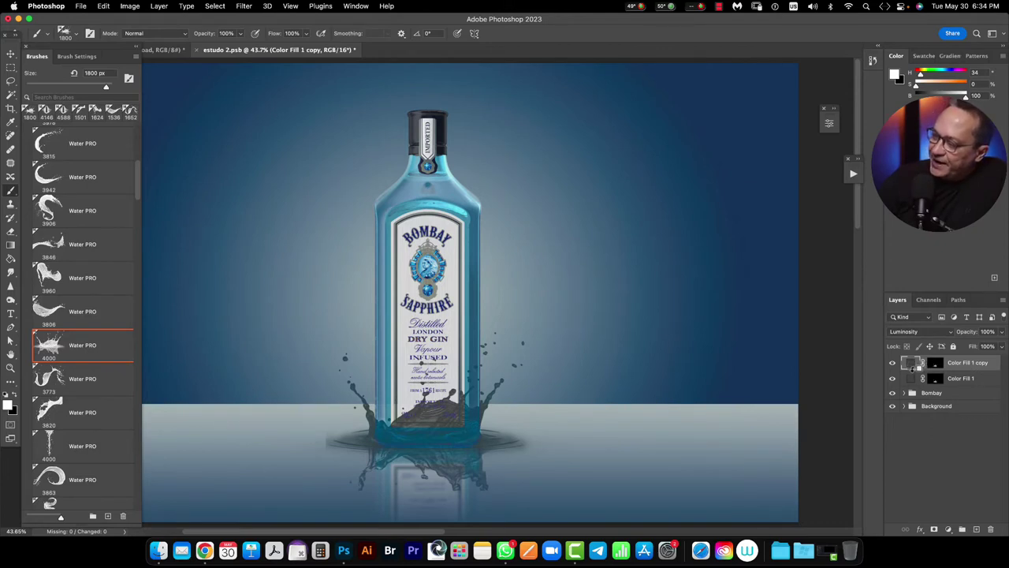
{"action": "left_click", "coordinate": [911, 367], "text": "alt"}
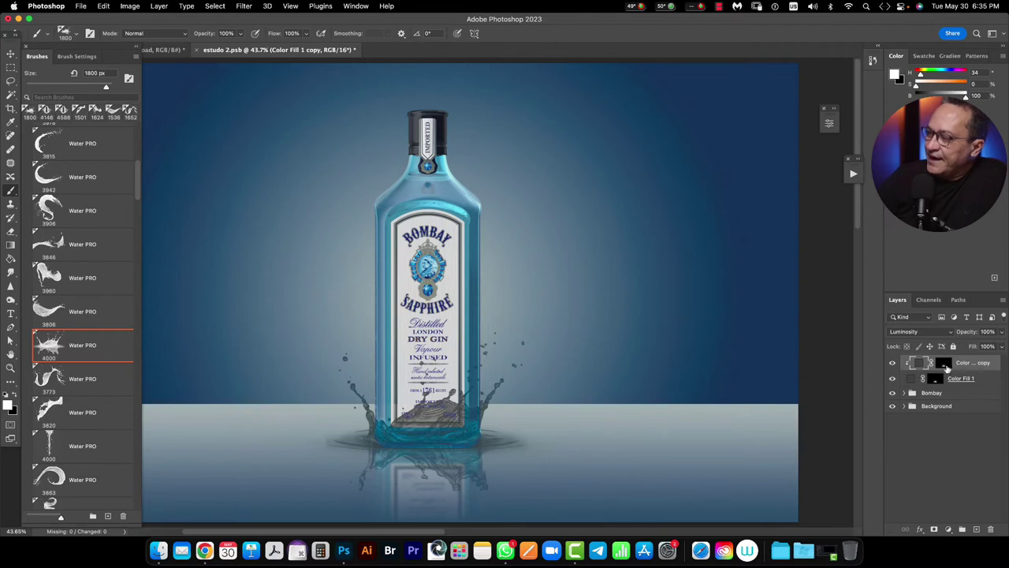
Display the clipped copy's mask on its own and raise its black input level to 174 with Levels
{"action": "left_click", "coordinate": [944, 365]}
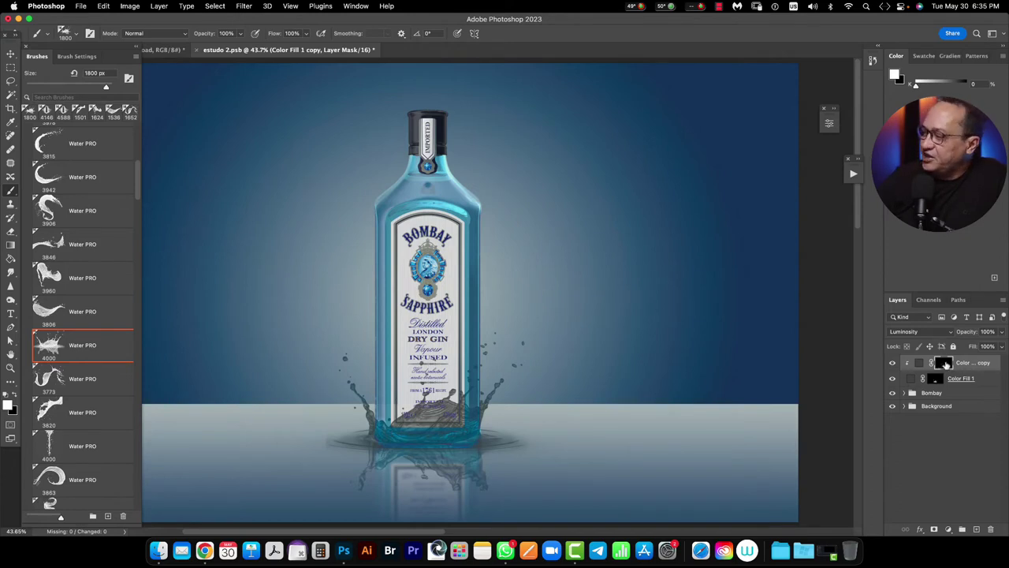
{"action": "left_click", "coordinate": [945, 363], "text": "alt"}
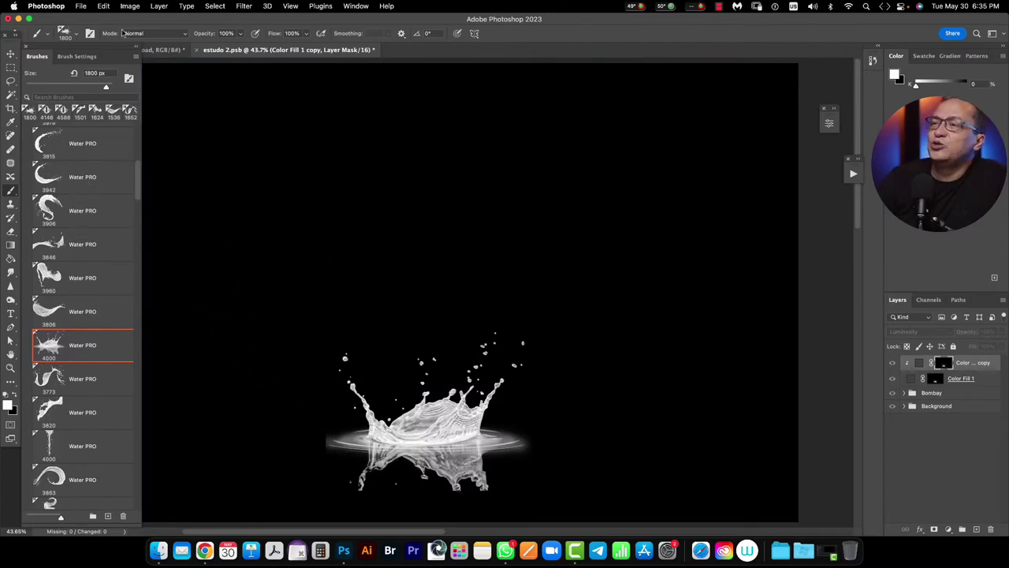
{"action": "left_click", "coordinate": [133, 7]}
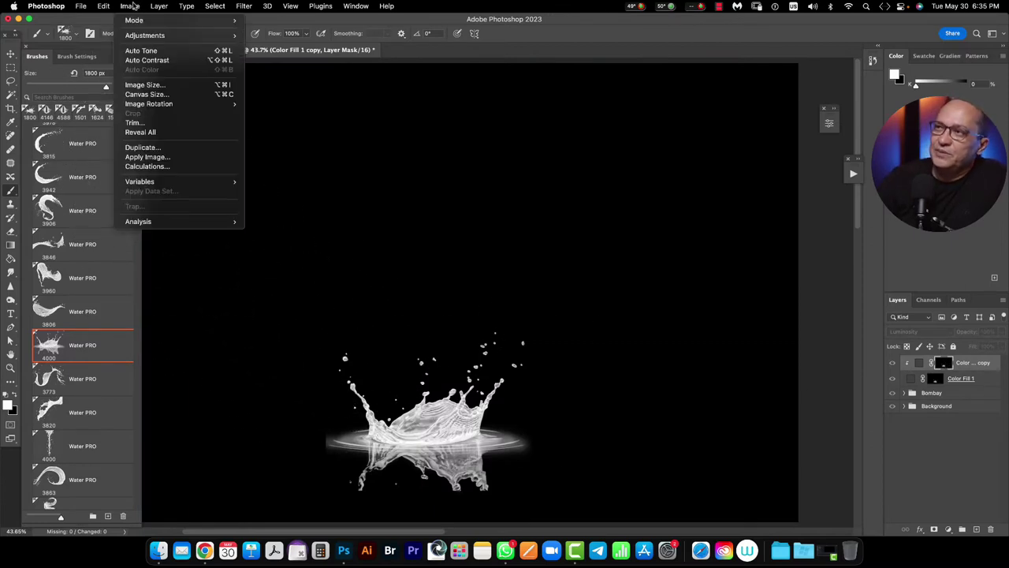
{"action": "mouse_move", "coordinate": [154, 36]}
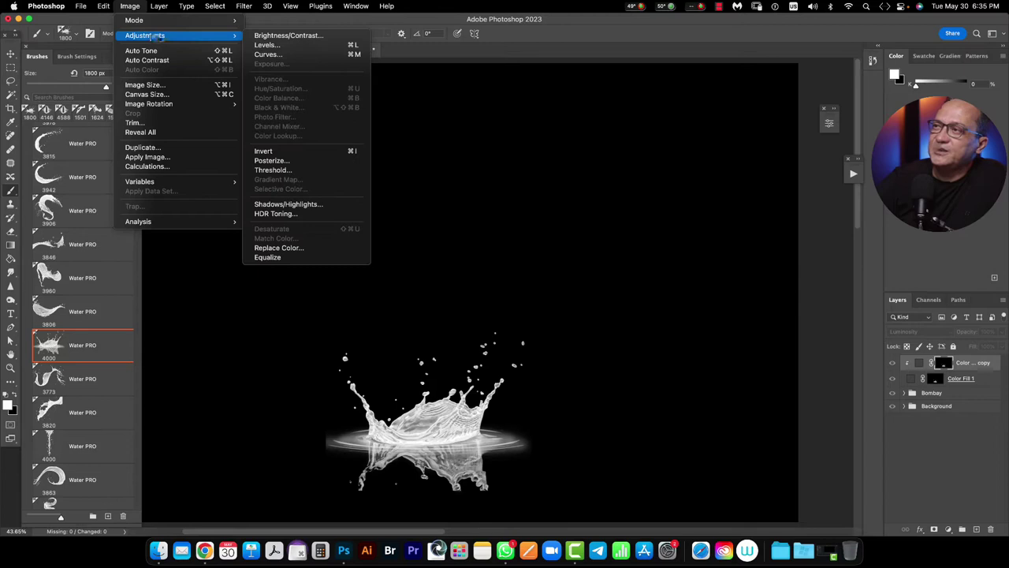
{"action": "left_click", "coordinate": [265, 45]}
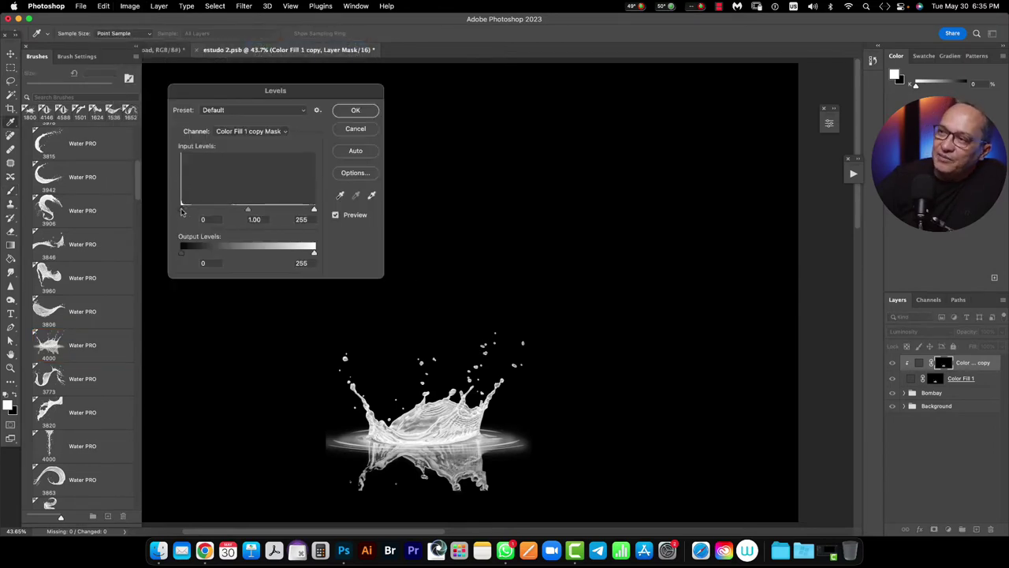
{"action": "left_click_drag", "start_coordinate": [182, 213], "coordinate": [270, 218]}
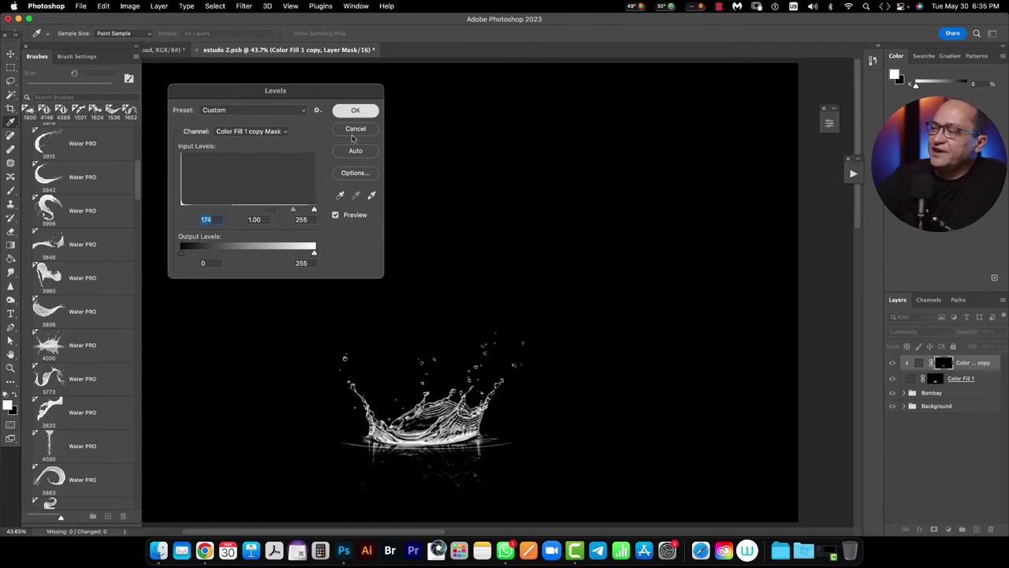
{"action": "left_click", "coordinate": [355, 110]}
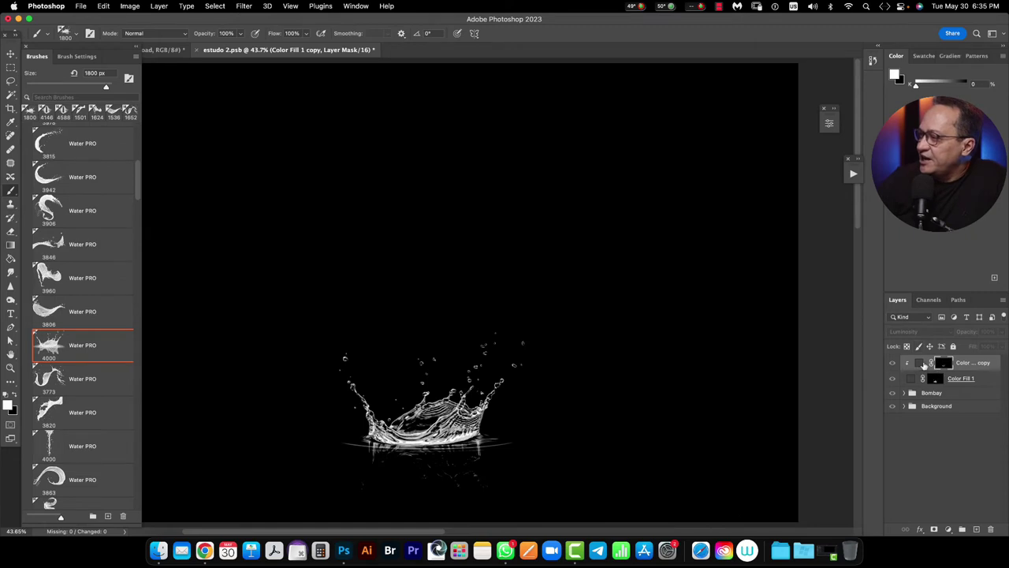
Return from the mask view to the full image and set the clipped copy's blend mode to Multiply
{"action": "left_click", "coordinate": [923, 365]}
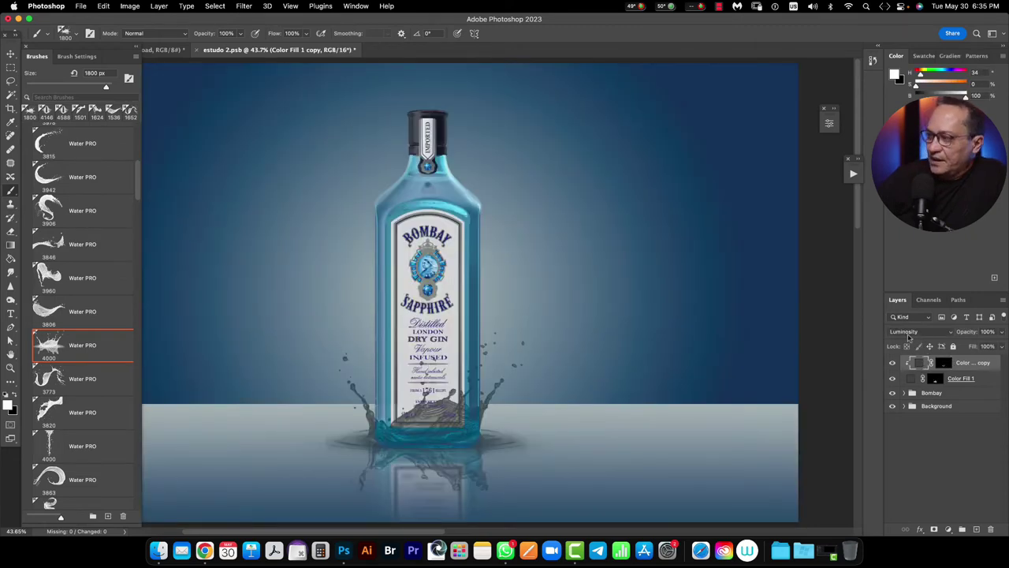
{"action": "left_click", "coordinate": [913, 332]}
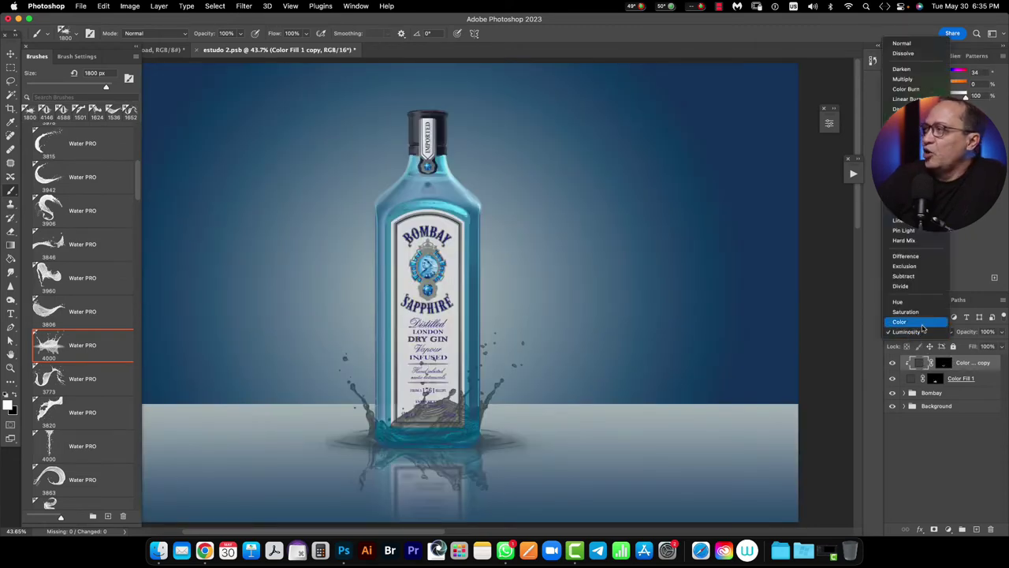
{"action": "left_click", "coordinate": [902, 80]}
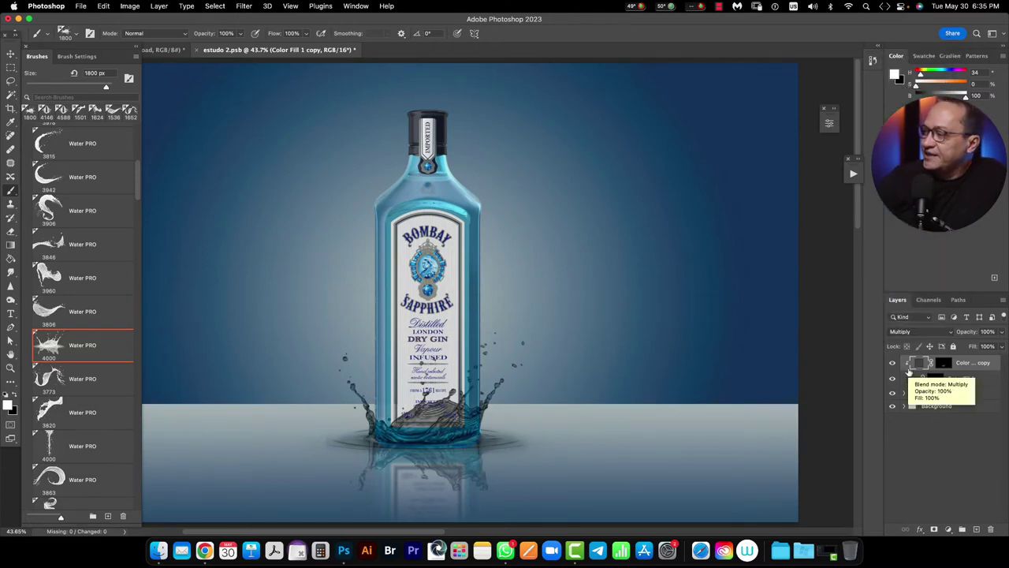
Duplicate the Multiply splash copy as another clipped layer and set its fill color to b5b5b5
{"action": "key", "text": "super+j"}
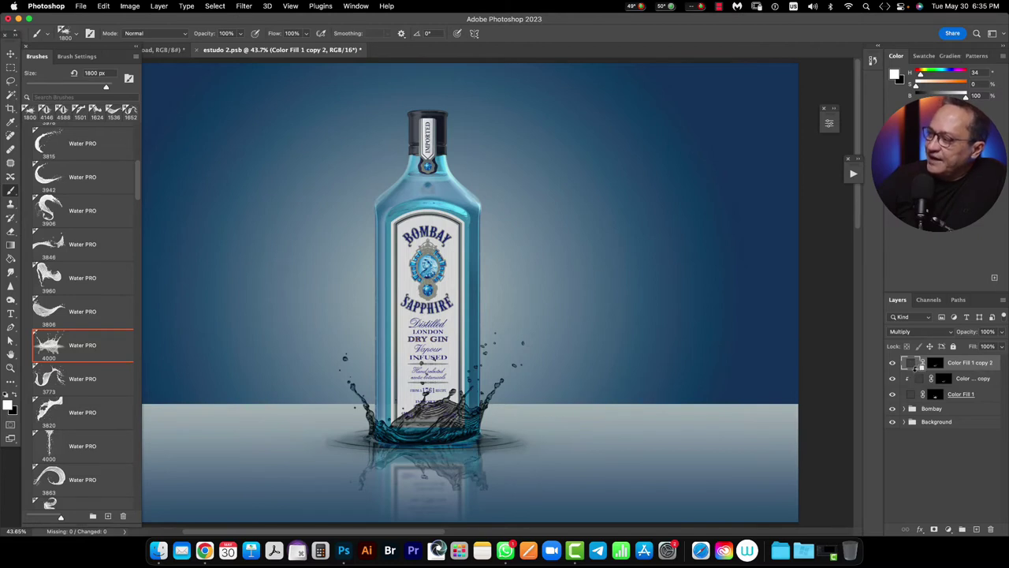
{"action": "left_click", "coordinate": [916, 370], "text": "alt"}
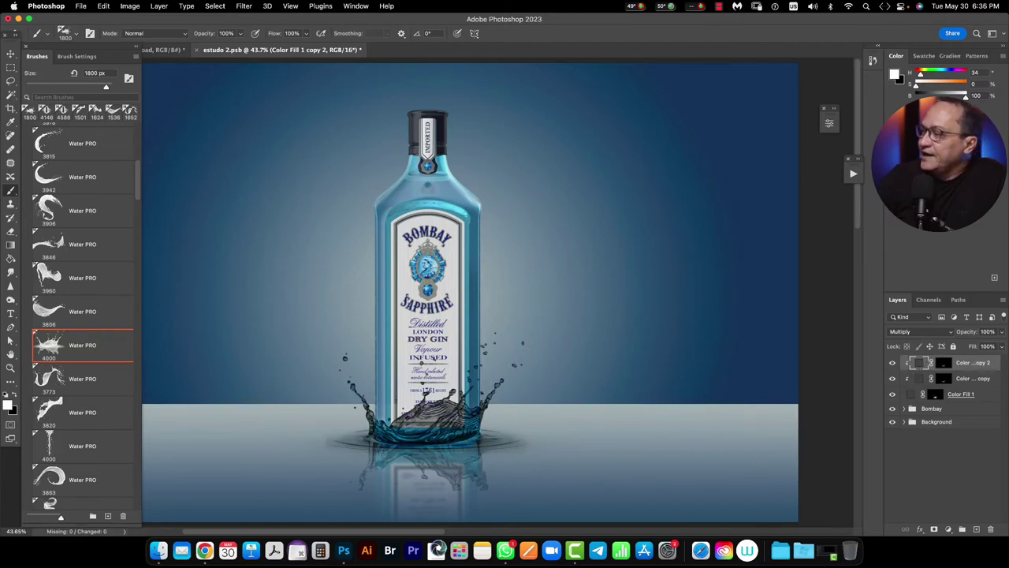
{"action": "double_click", "coordinate": [916, 362]}
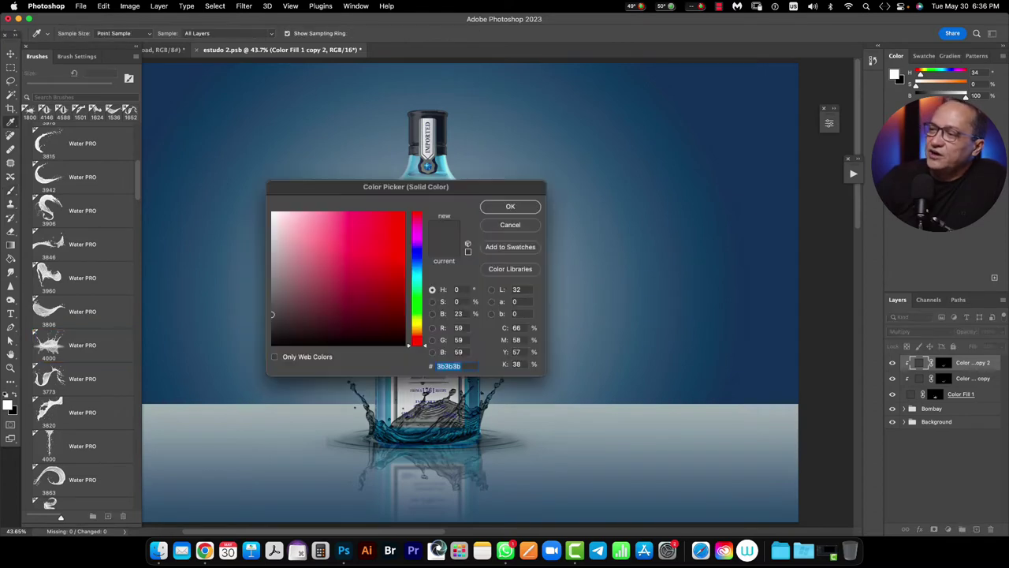
{"action": "left_click_drag", "start_coordinate": [272, 314], "coordinate": [272, 251]}
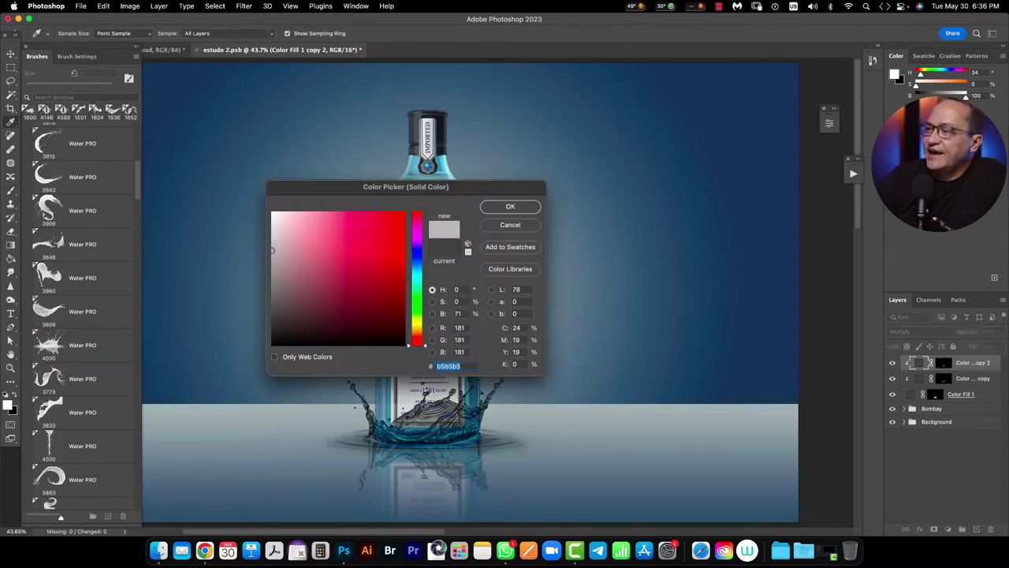
{"action": "left_click", "coordinate": [510, 206]}
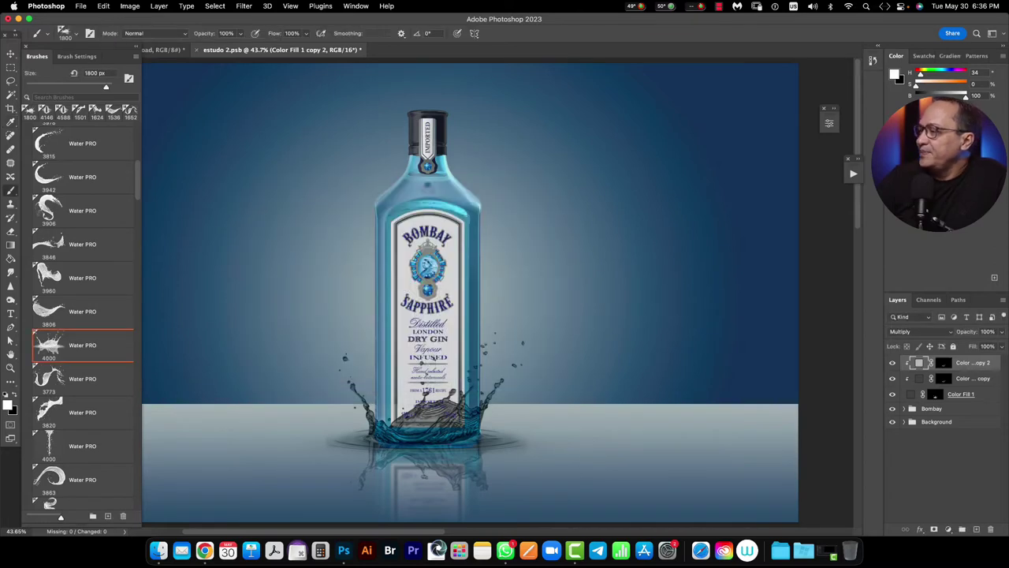
Invert the layer mask of the light gray clipped copy and set that layer's blend mode to Difference
{"action": "left_click", "coordinate": [944, 362]}
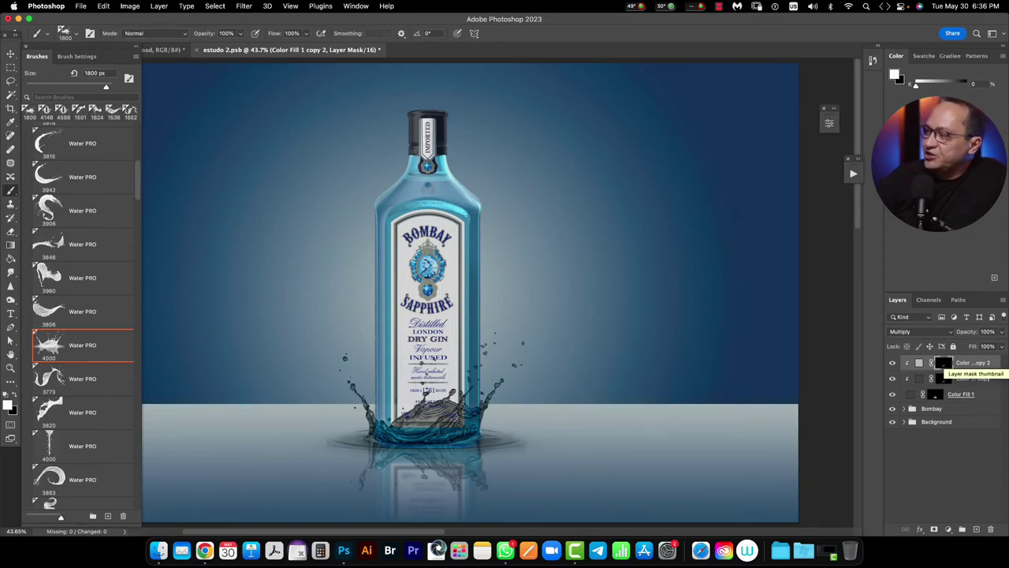
{"action": "key", "text": "super+i"}
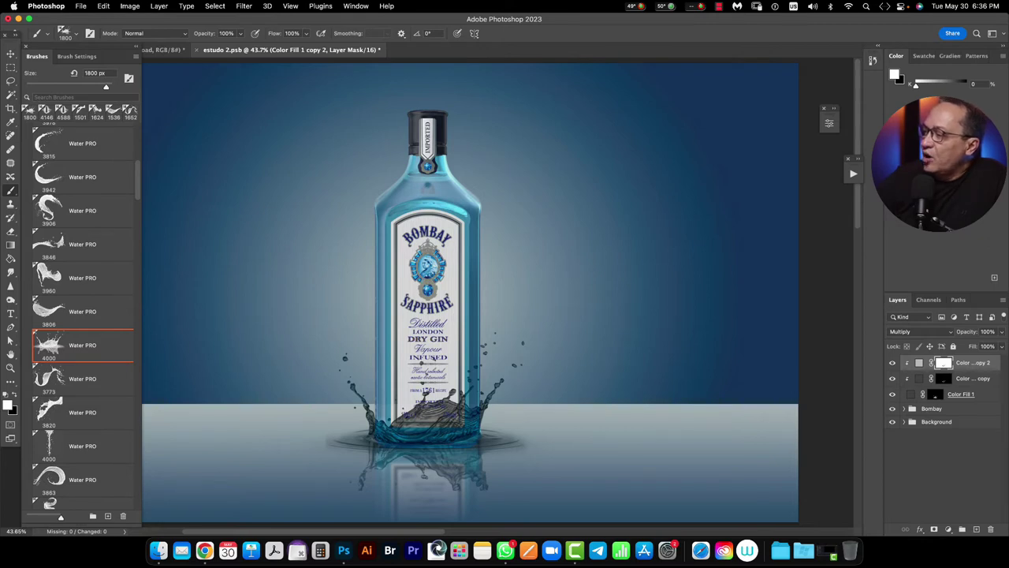
{"action": "left_click", "coordinate": [913, 331]}
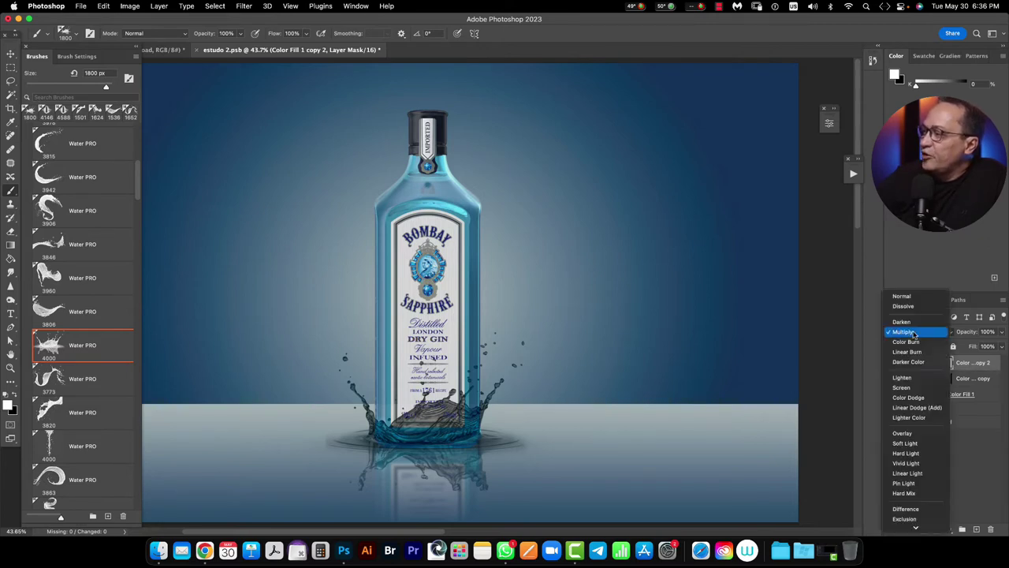
{"action": "left_click", "coordinate": [906, 510]}
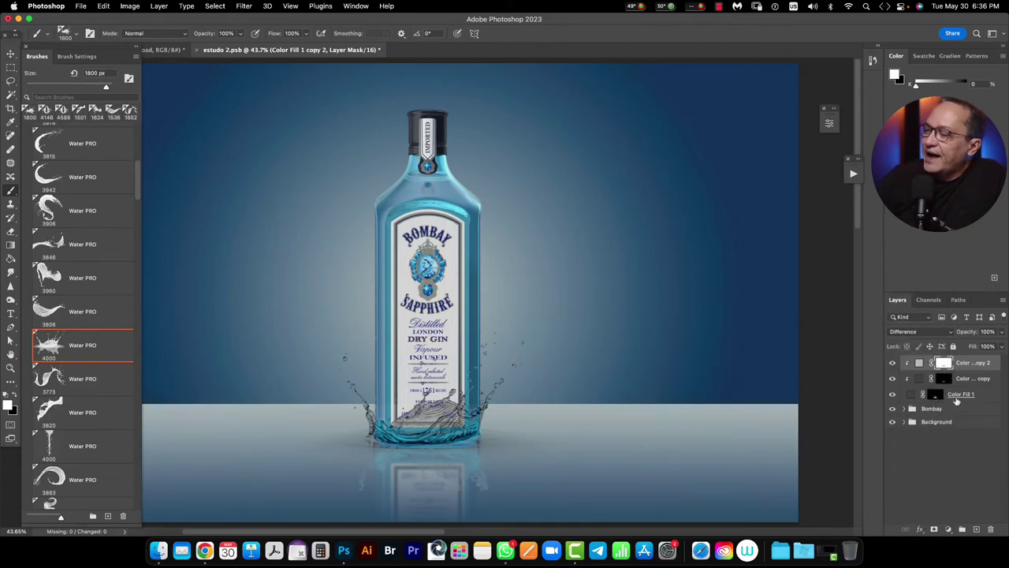
Reduce the Fill of the light gray Difference layer to 21%, judging the effect on the splash up close
{"action": "key", "text": "z"}
{"action": "left_click_drag", "start_coordinate": [436, 413], "coordinate": [512, 398]}
{"action": "key", "text": "b"}
{"action": "scroll", "coordinate": [439, 328], "scroll_direction": "up", "scroll_amount": 2}
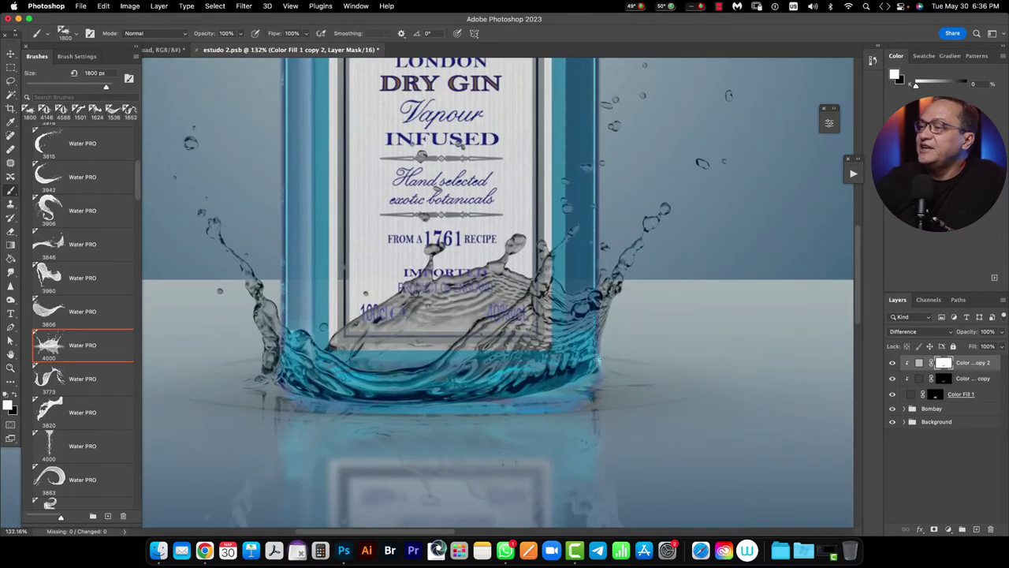
{"action": "scroll", "coordinate": [473, 350], "scroll_direction": "down", "scroll_amount": 3}
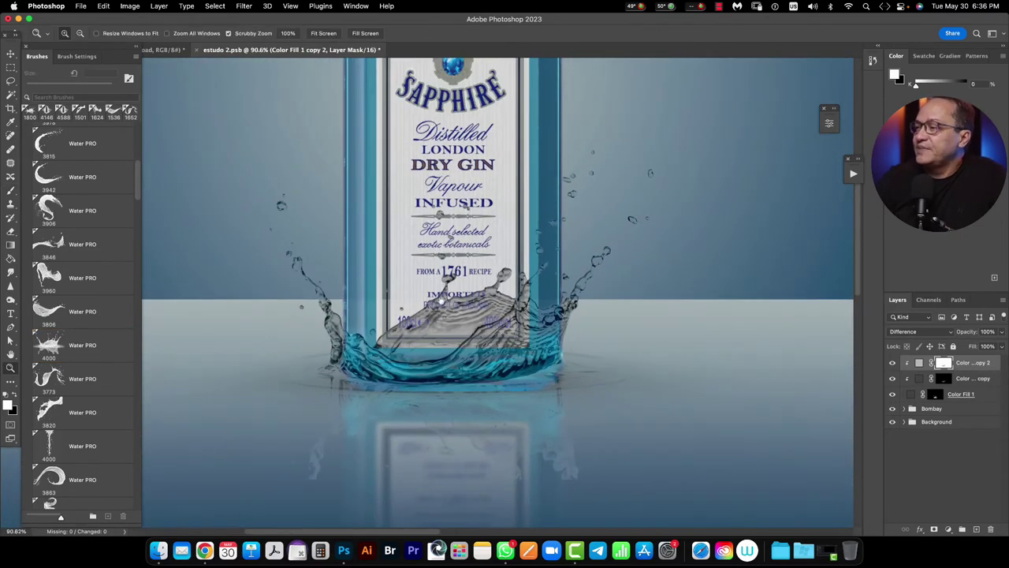
{"action": "scroll", "coordinate": [462, 365], "scroll_direction": "up", "scroll_amount": 2}
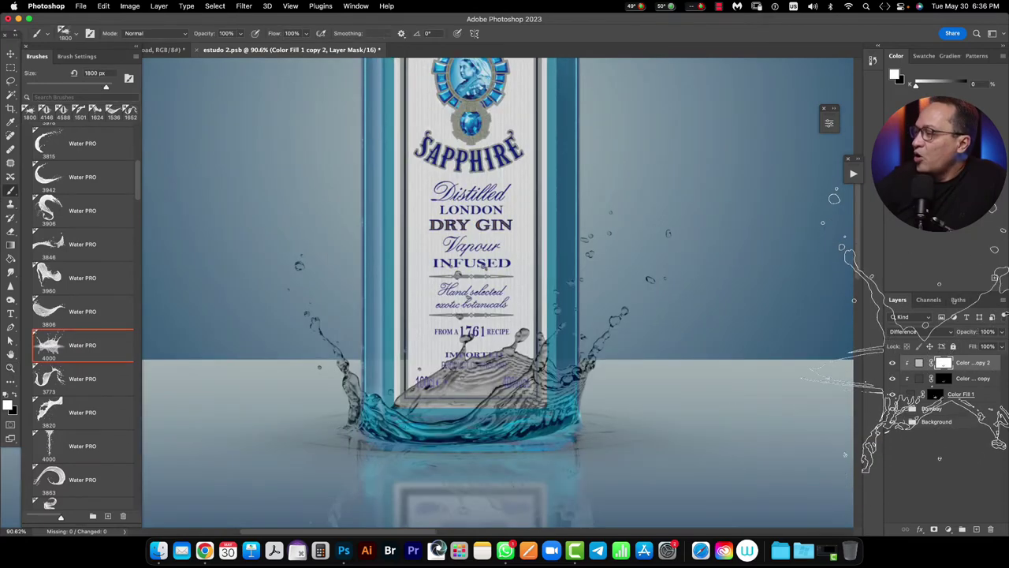
{"action": "left_click", "coordinate": [1003, 347]}
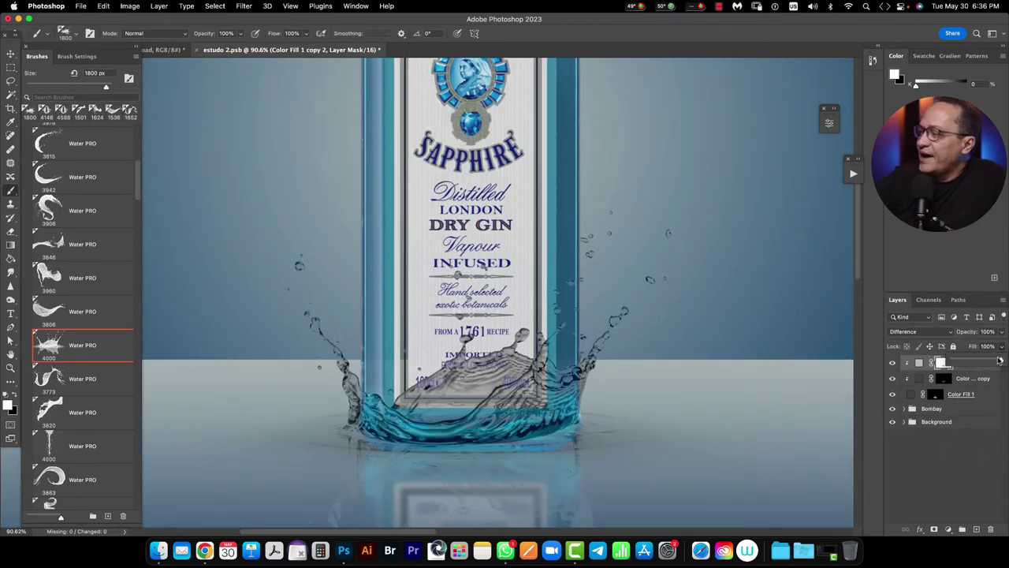
{"action": "left_click_drag", "start_coordinate": [1003, 360], "coordinate": [975, 361]}
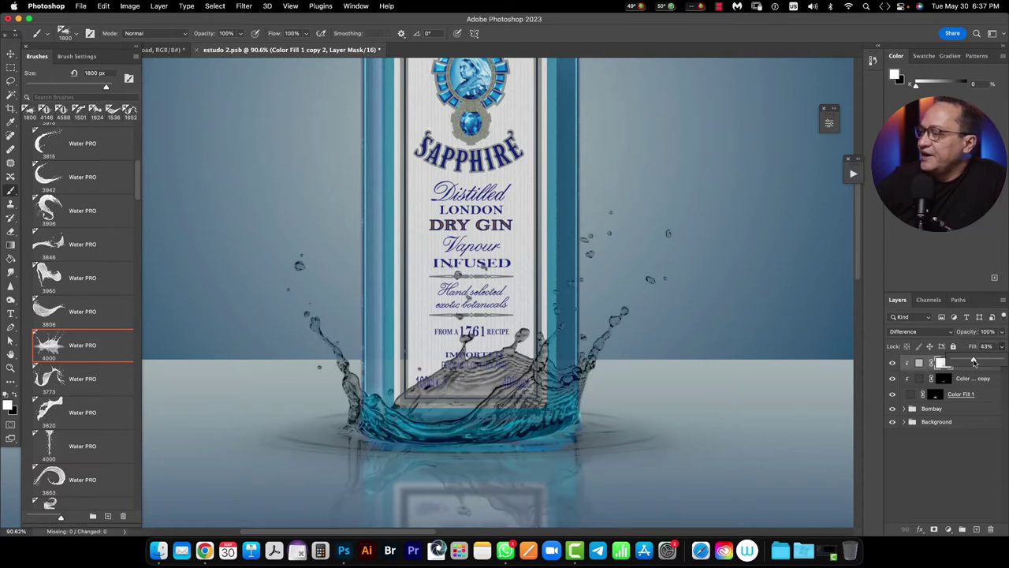
{"action": "mouse_move", "coordinate": [462, 412]}
{"action": "left_mouse_down"}
{"action": "mouse_move", "coordinate": [402, 323]}
{"action": "mouse_move", "coordinate": [413, 311]}
{"action": "left_mouse_up"}
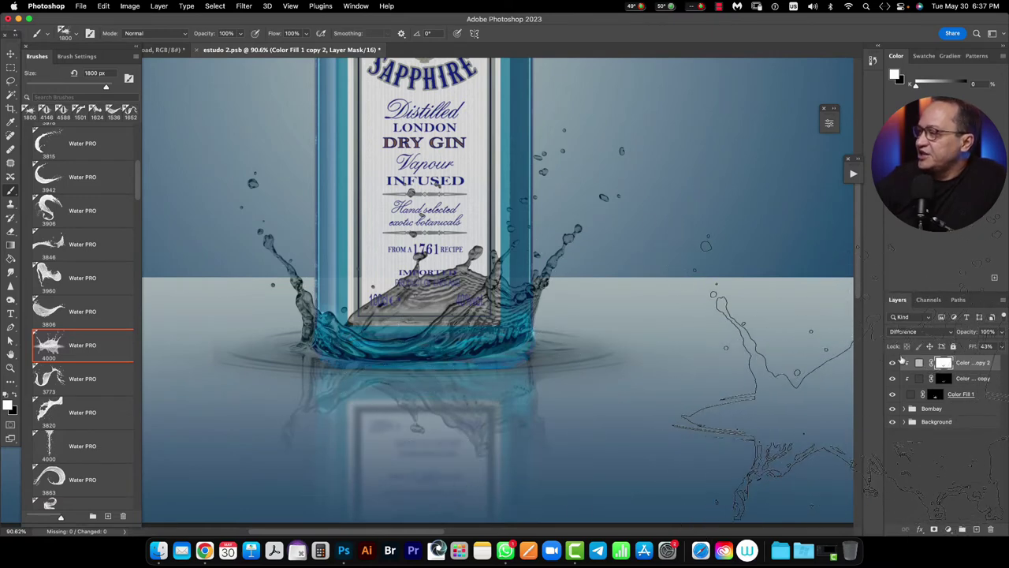
{"action": "left_click", "coordinate": [1002, 346]}
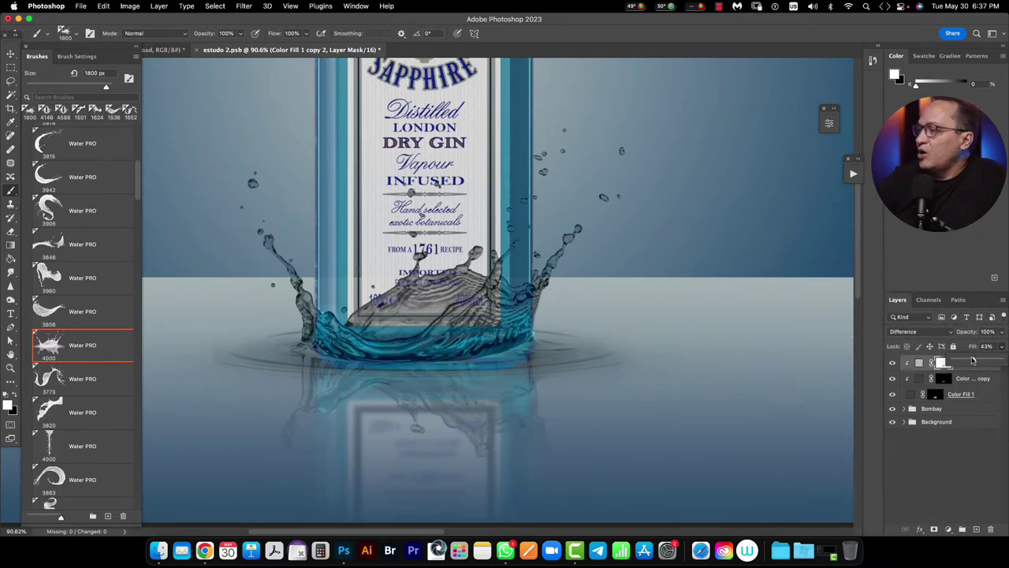
{"action": "left_click_drag", "start_coordinate": [974, 361], "coordinate": [956, 362]}
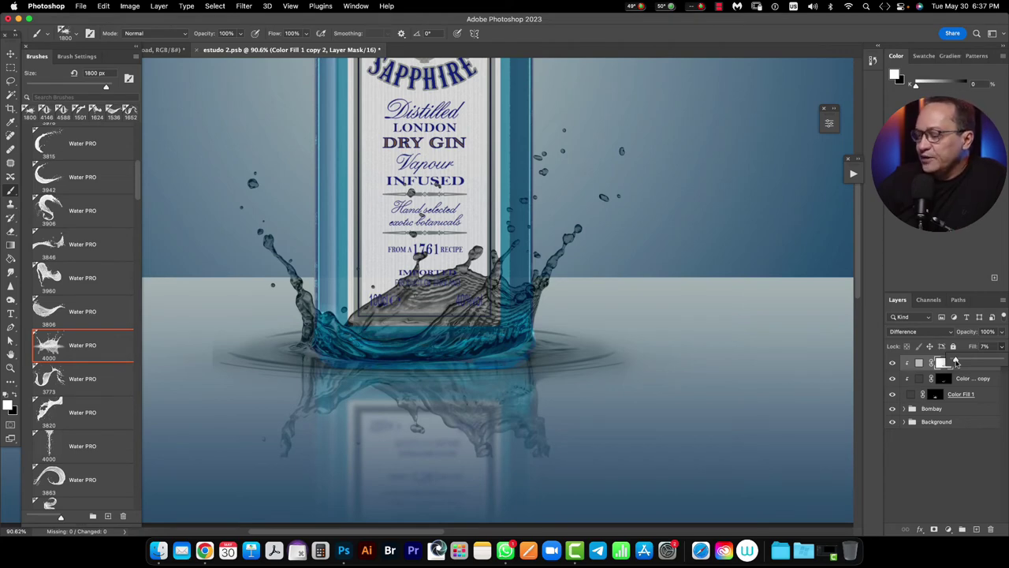
{"action": "mouse_move", "coordinate": [955, 361]}
{"action": "left_mouse_down"}
{"action": "mouse_move", "coordinate": [987, 361]}
{"action": "mouse_move", "coordinate": [962, 361]}
{"action": "left_mouse_up"}
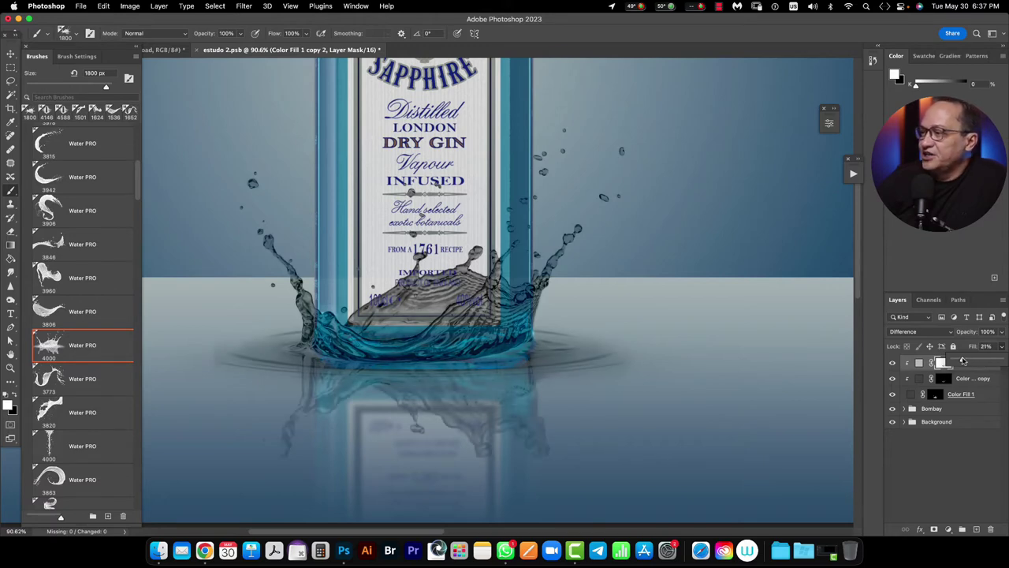
Group the Color Fill 1 splash layer together with its two clipped copies
{"action": "left_click", "coordinate": [961, 404]}
{"action": "left_click", "coordinate": [969, 366], "text": "shift"}
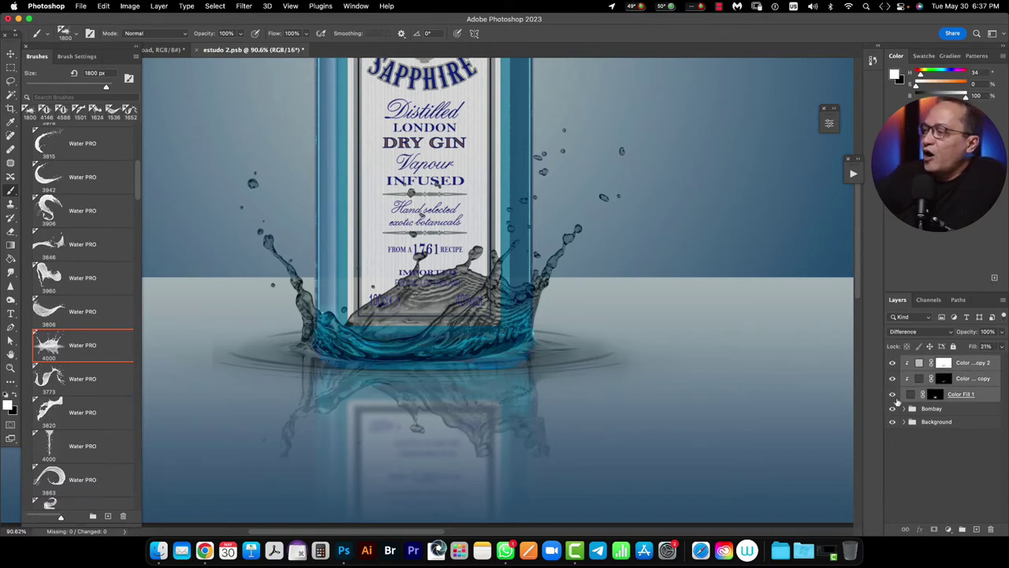
{"action": "left_click", "coordinate": [962, 529]}
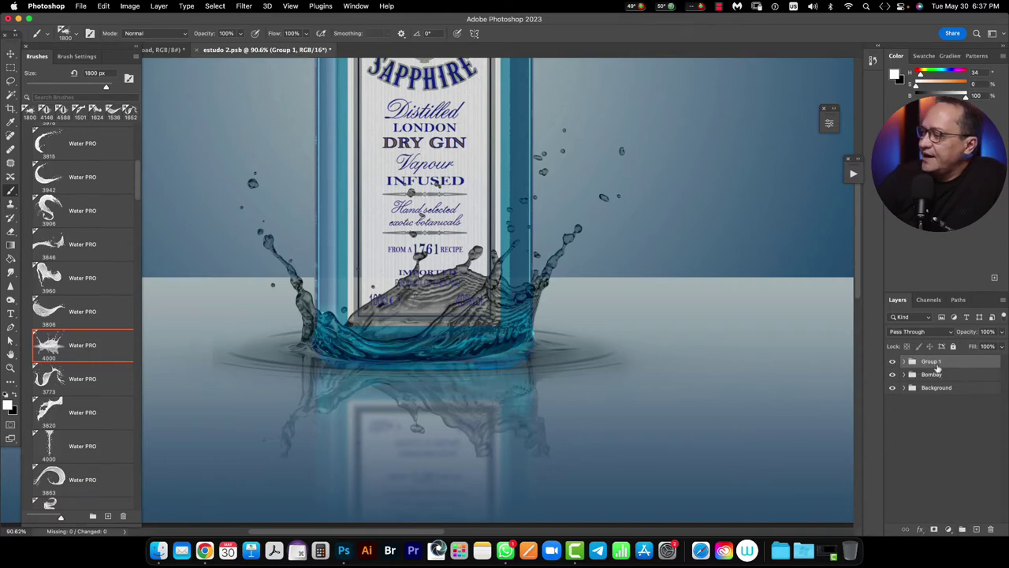
Rename the new splash layer group as Splash 01z
{"action": "double_click", "coordinate": [932, 361]}
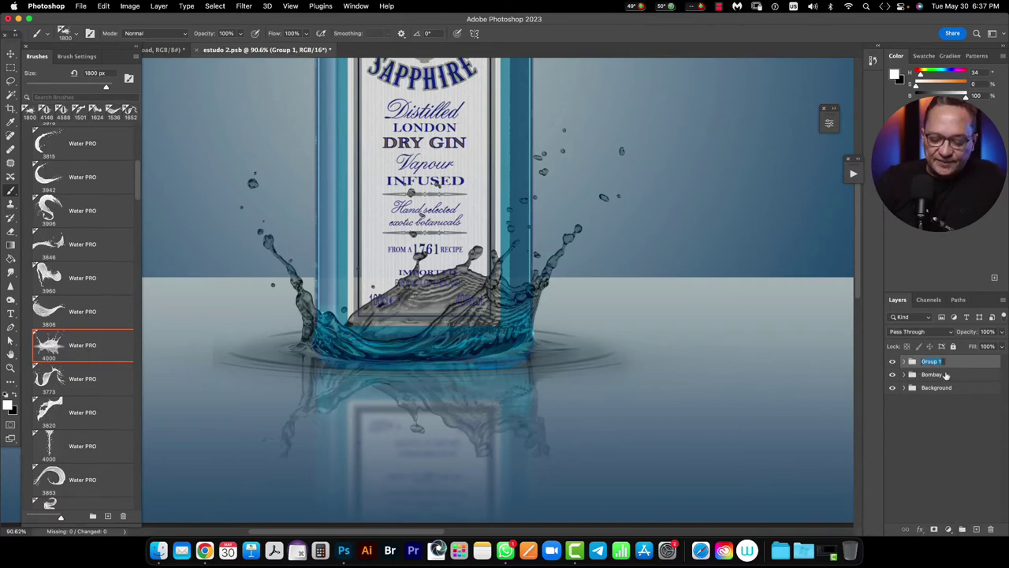
{"action": "type", "text": "S"}
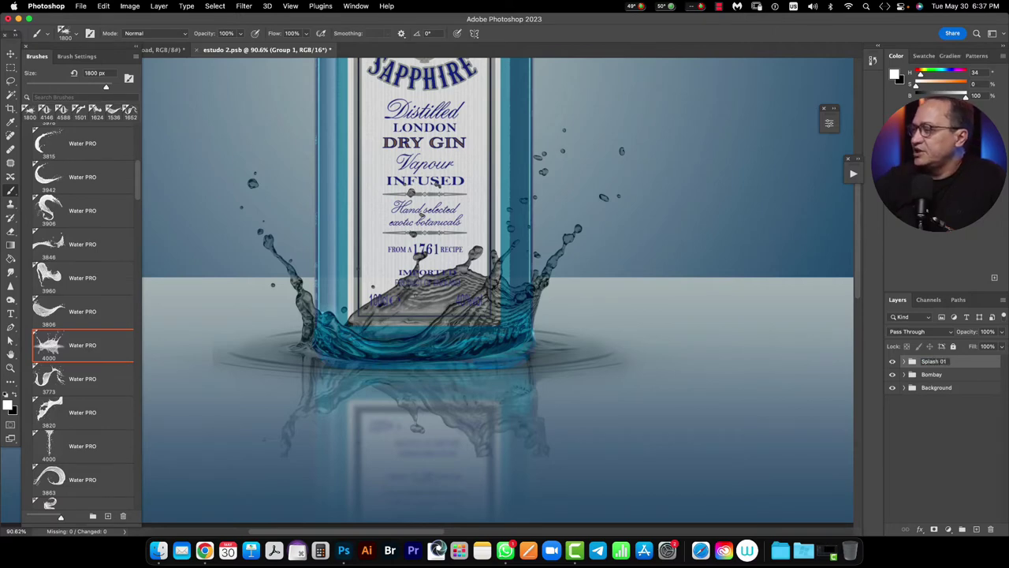
{"action": "type", "text": "plash 01"}
{"action": "key", "text": "Return"}
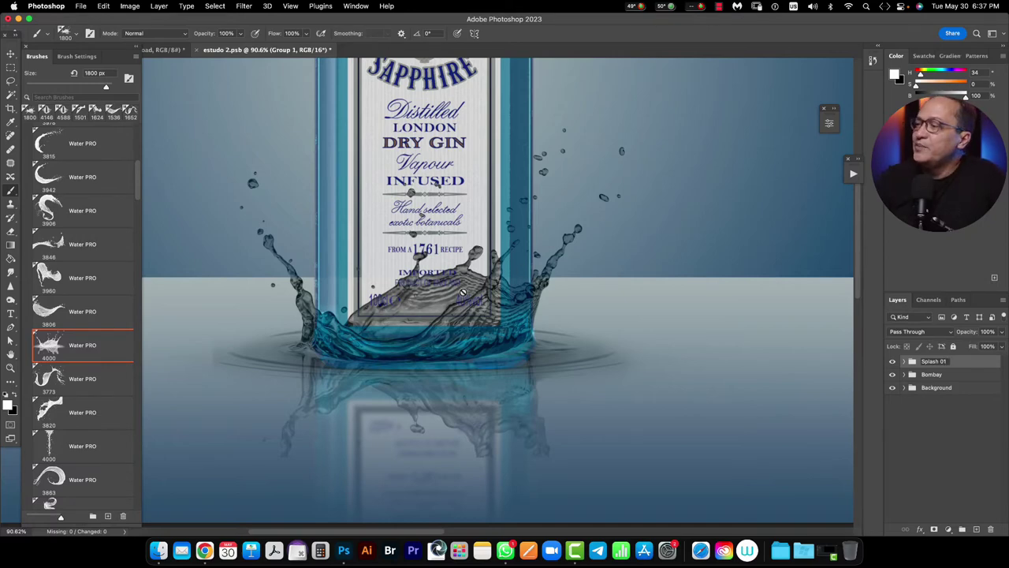
{"action": "type", "text": "z"}
{"action": "key", "text": "Return"}
Add a white layer mask to the Splash 01z group
{"action": "key", "text": "z"}
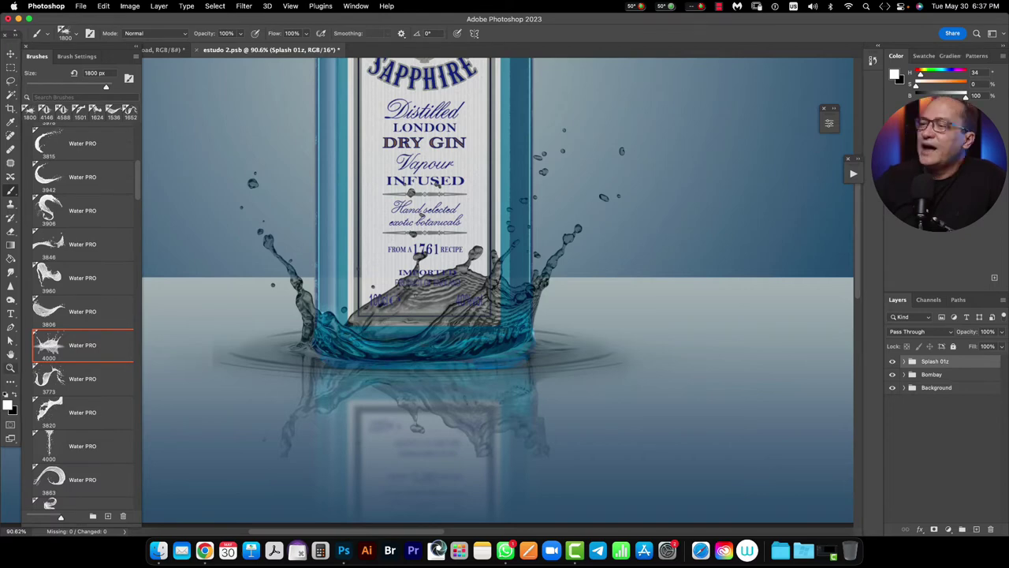
{"action": "left_click_drag", "start_coordinate": [441, 290], "coordinate": [497, 290]}
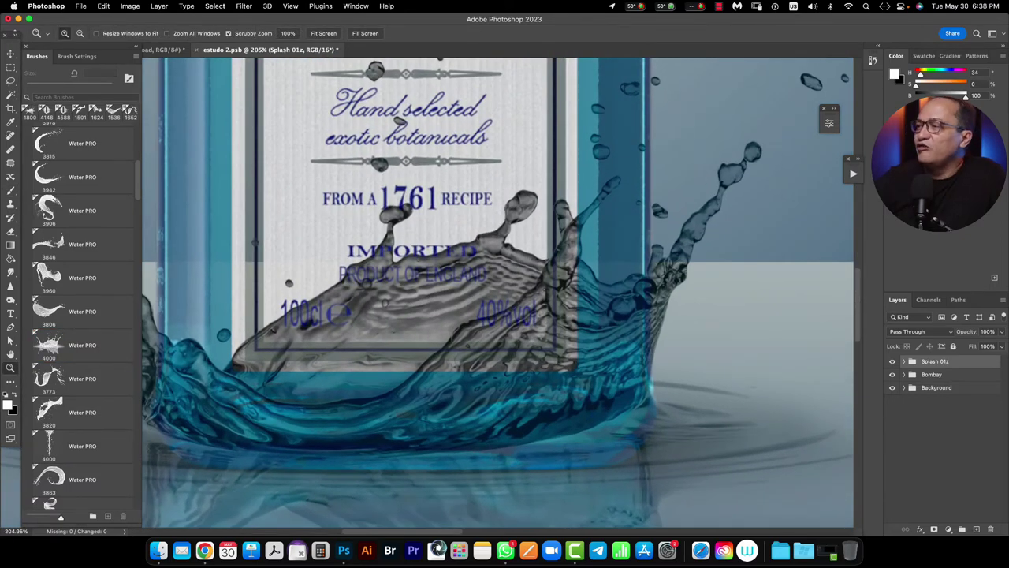
{"action": "scroll", "coordinate": [498, 292], "scroll_direction": "left", "scroll_amount": 5}
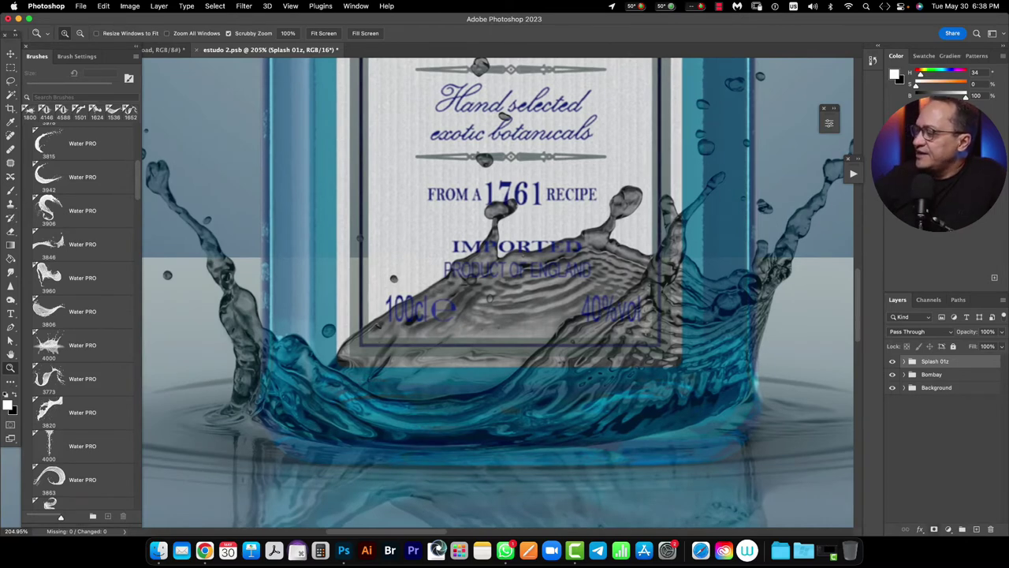
{"action": "key", "text": "super+shift+m"}
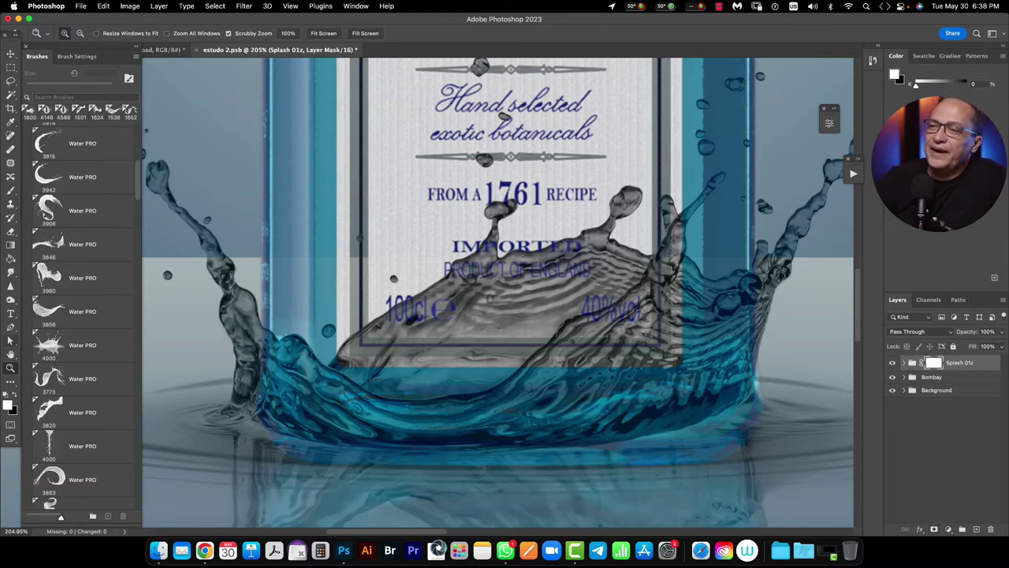
Trace a pen path along the front crest of the splash, from the label's lower corner down to the wave's opposite end
{"action": "key", "text": "p"}
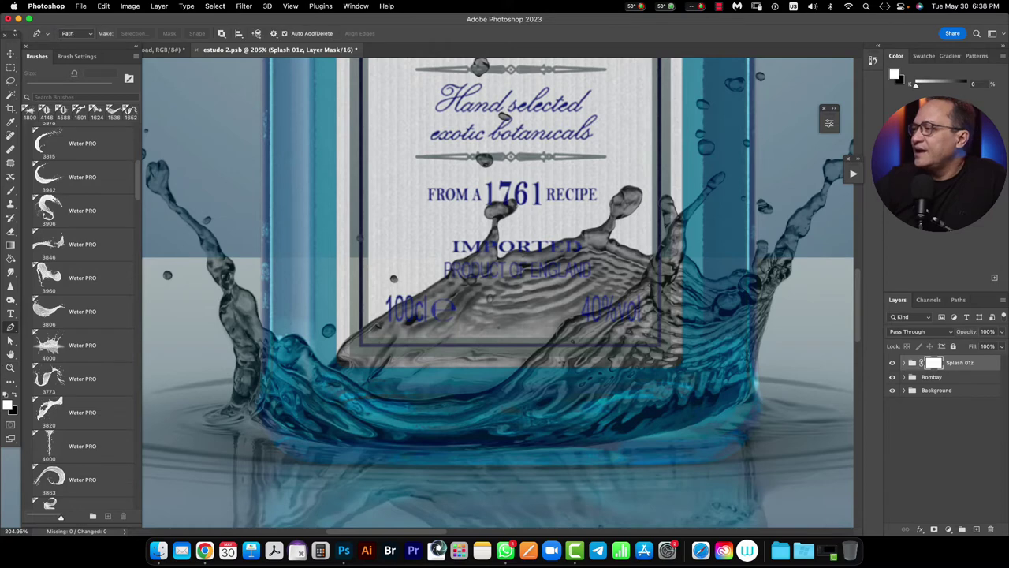
{"action": "left_click", "coordinate": [657, 249]}
{"action": "left_click", "coordinate": [647, 266]}
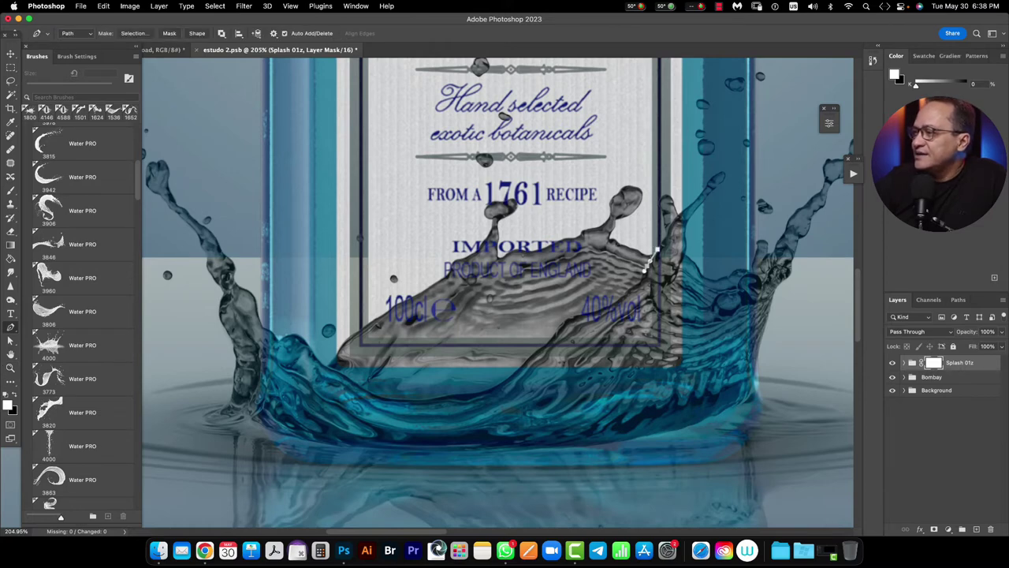
{"action": "left_click", "coordinate": [642, 278]}
{"action": "left_click", "coordinate": [635, 288]}
{"action": "left_click", "coordinate": [629, 292]}
{"action": "left_click", "coordinate": [620, 300]}
{"action": "left_click", "coordinate": [608, 306]}
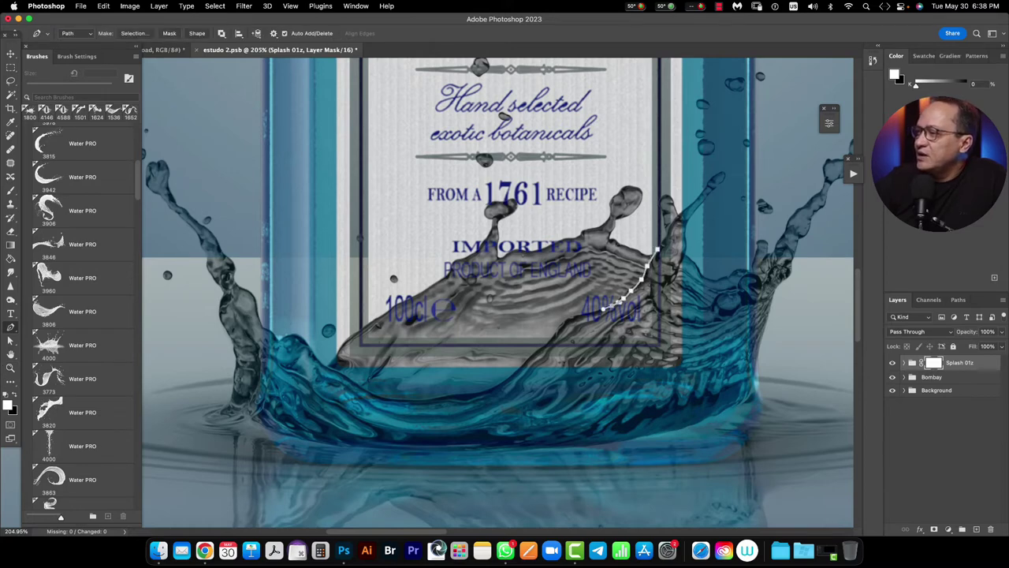
{"action": "left_click", "coordinate": [595, 312]}
{"action": "left_click", "coordinate": [581, 317]}
{"action": "left_click", "coordinate": [563, 325]}
{"action": "left_click", "coordinate": [554, 334]}
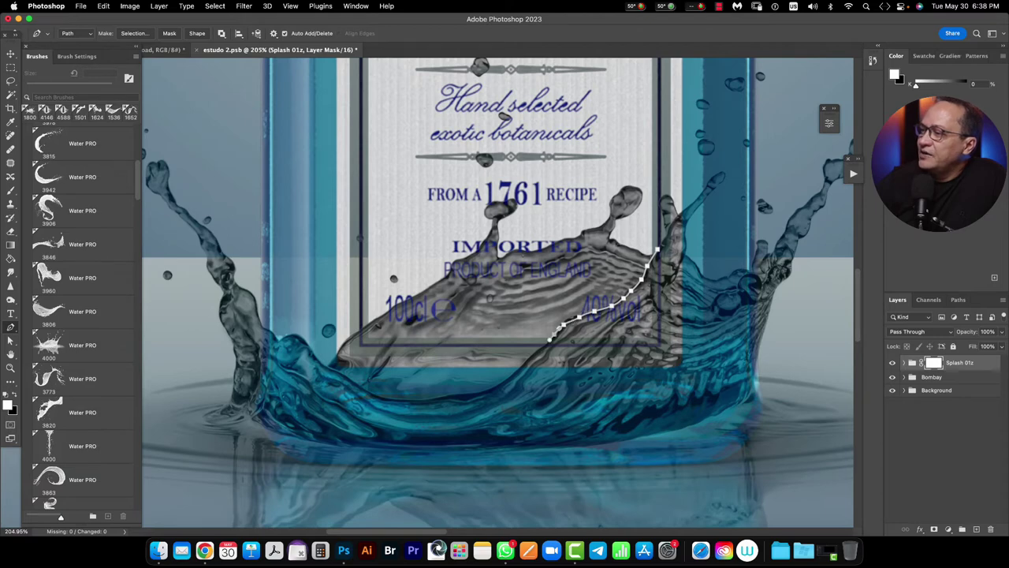
{"action": "left_click", "coordinate": [544, 344]}
{"action": "left_click", "coordinate": [535, 354]}
{"action": "left_click", "coordinate": [526, 362]}
{"action": "left_click", "coordinate": [516, 368]}
{"action": "left_click", "coordinate": [503, 380]}
{"action": "left_click", "coordinate": [488, 390]}
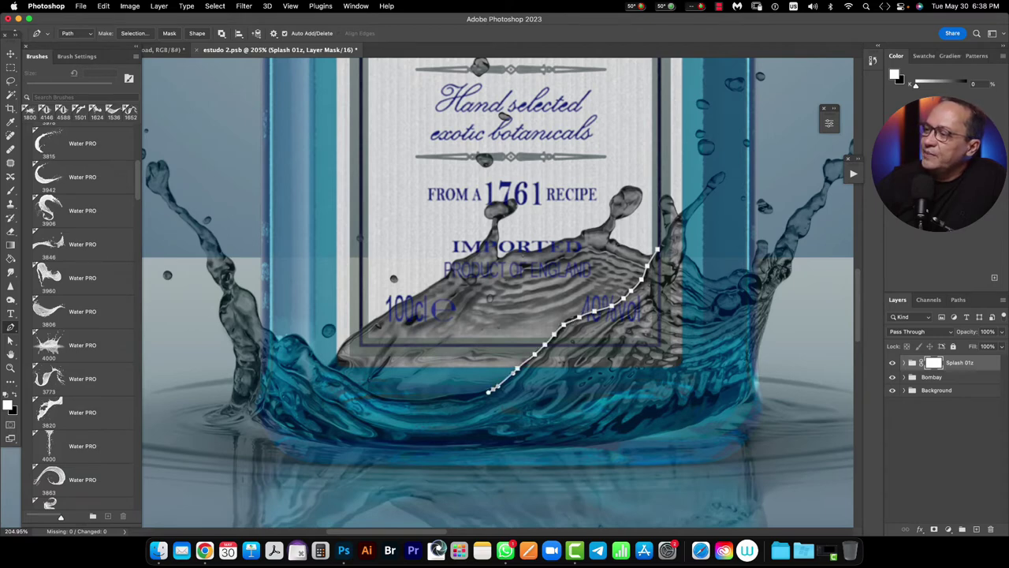
{"action": "left_click", "coordinate": [472, 393]}
{"action": "left_click", "coordinate": [458, 397]}
{"action": "left_click", "coordinate": [420, 403]}
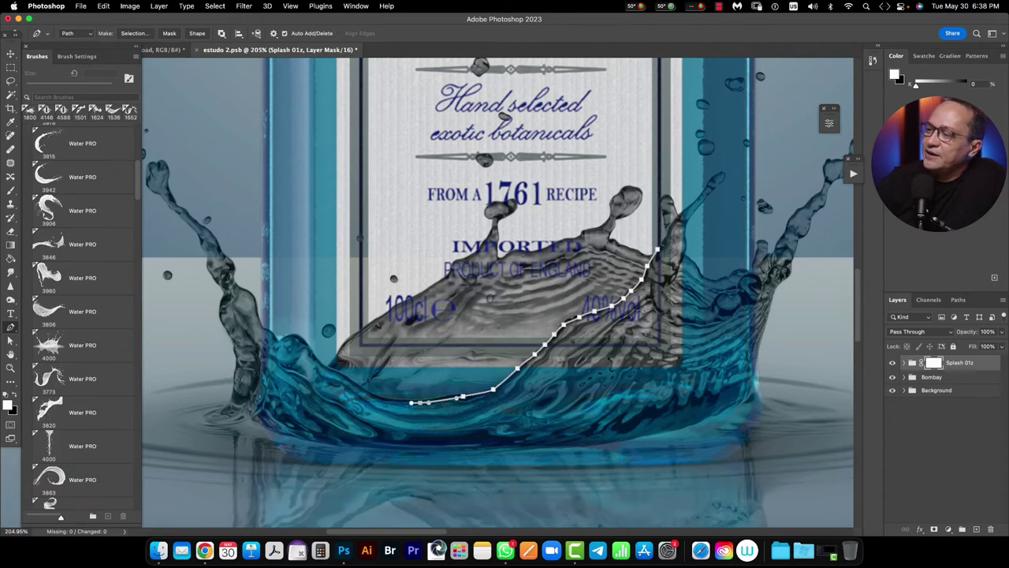
{"action": "left_click", "coordinate": [398, 402]}
{"action": "left_click", "coordinate": [382, 399]}
{"action": "left_click", "coordinate": [366, 393]}
{"action": "left_click", "coordinate": [345, 378]}
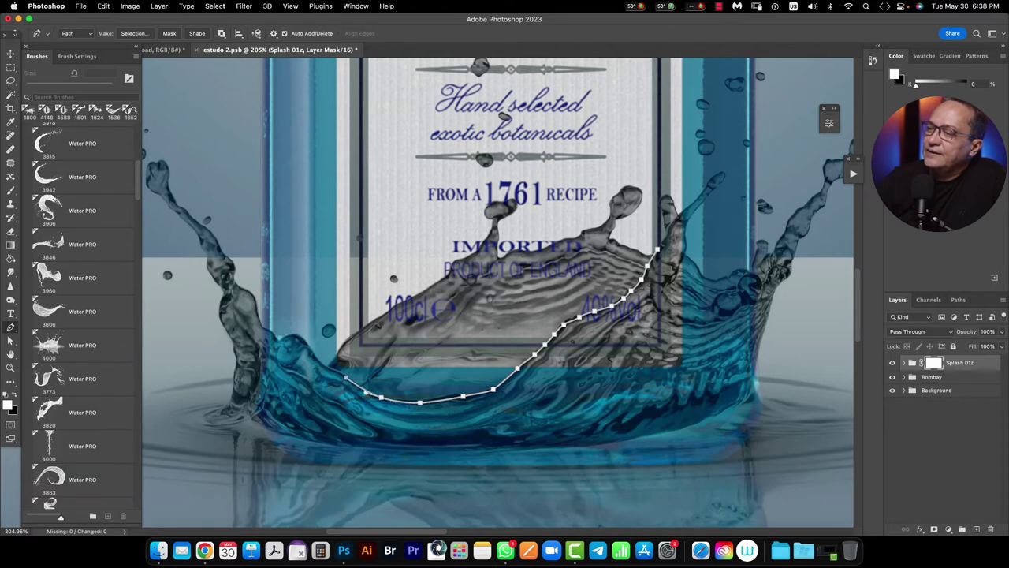
{"action": "left_click", "coordinate": [323, 352]}
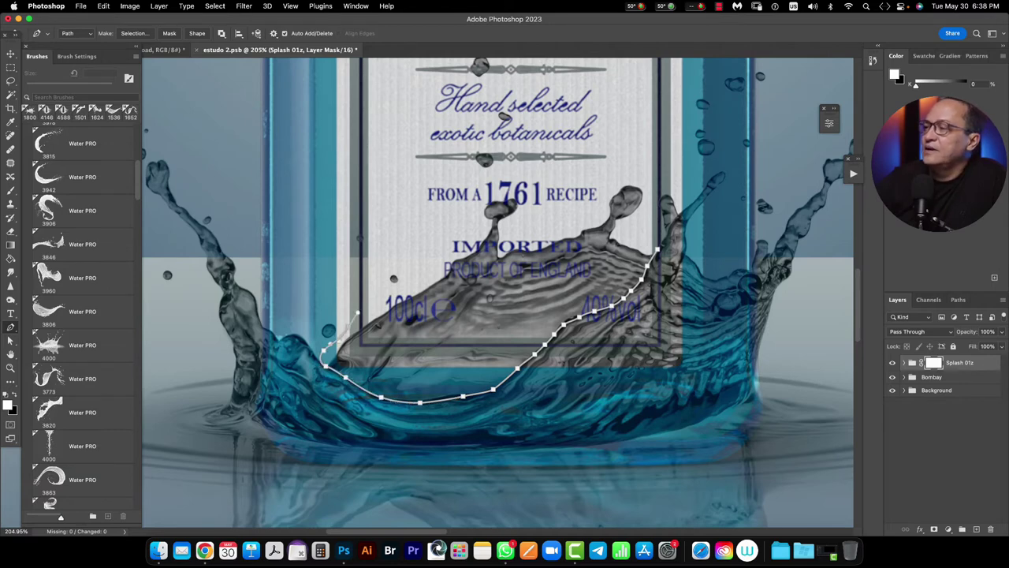
Continue the path loosely around the rear splash over the label and close it at its starting point
{"action": "left_click", "coordinate": [400, 280]}
{"action": "left_click", "coordinate": [424, 270]}
{"action": "left_click", "coordinate": [455, 237]}
{"action": "left_click", "coordinate": [497, 174]}
{"action": "left_click", "coordinate": [527, 161]}
{"action": "left_click", "coordinate": [580, 144]}
{"action": "left_click", "coordinate": [613, 140]}
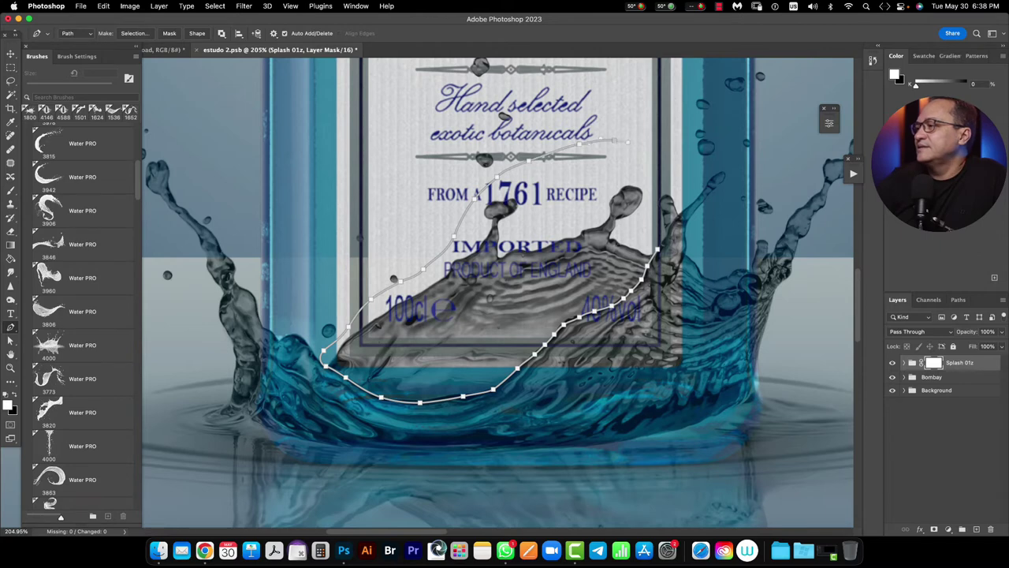
{"action": "left_click", "coordinate": [639, 145]}
{"action": "left_click", "coordinate": [650, 170]}
{"action": "left_click", "coordinate": [651, 190]}
{"action": "left_click", "coordinate": [658, 211]}
{"action": "left_click", "coordinate": [661, 229]}
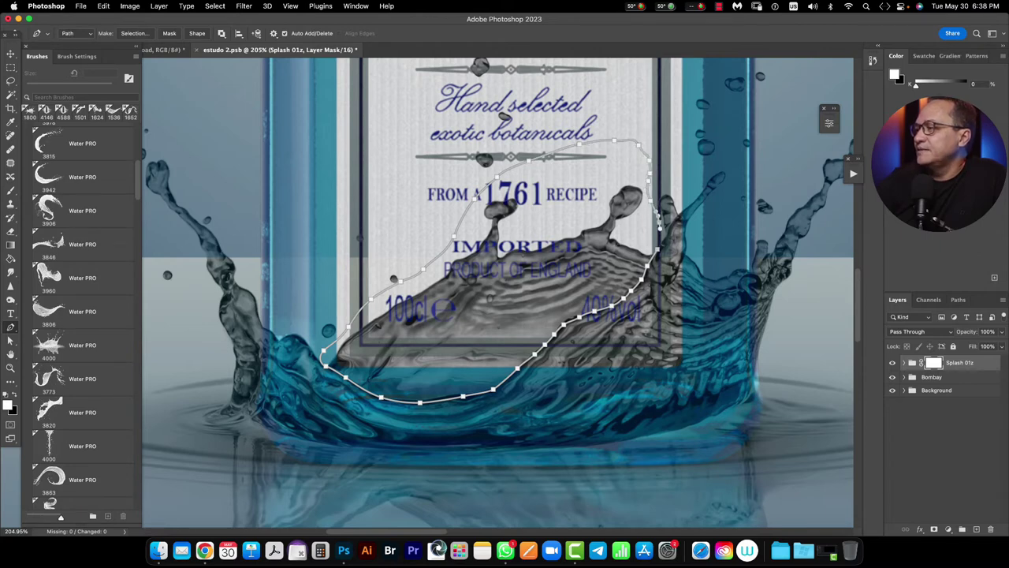
{"action": "left_click", "coordinate": [657, 248]}
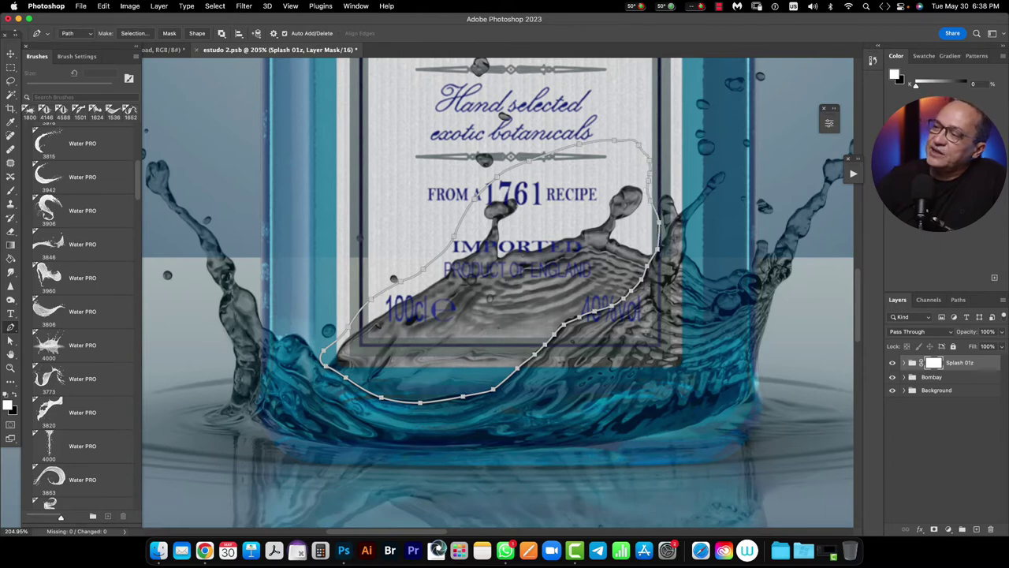
Convert the closed path into a new anti-aliased selection with a feather radius of 1 pixel
{"action": "right_click", "coordinate": [435, 259]}
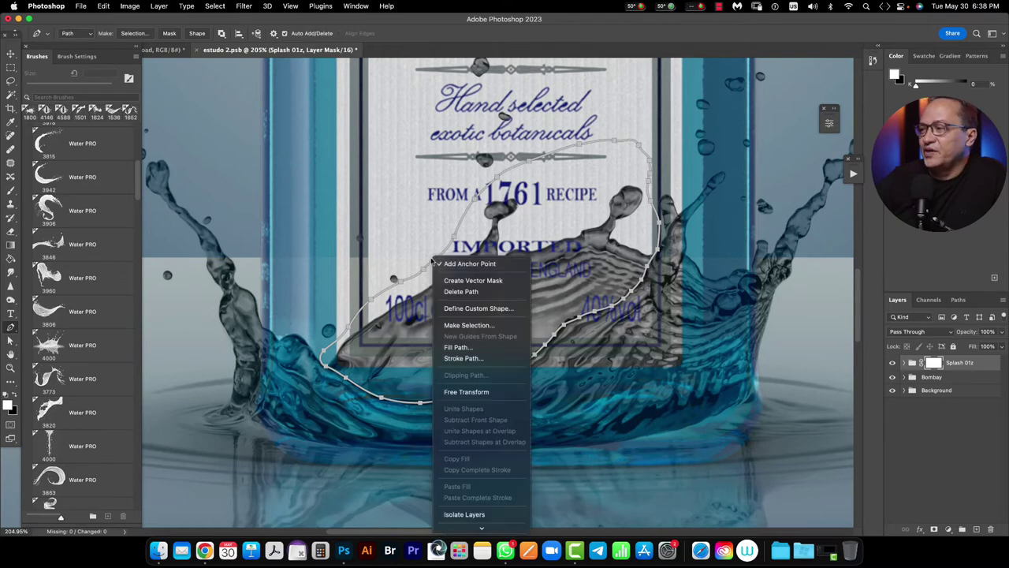
{"action": "left_click", "coordinate": [465, 326]}
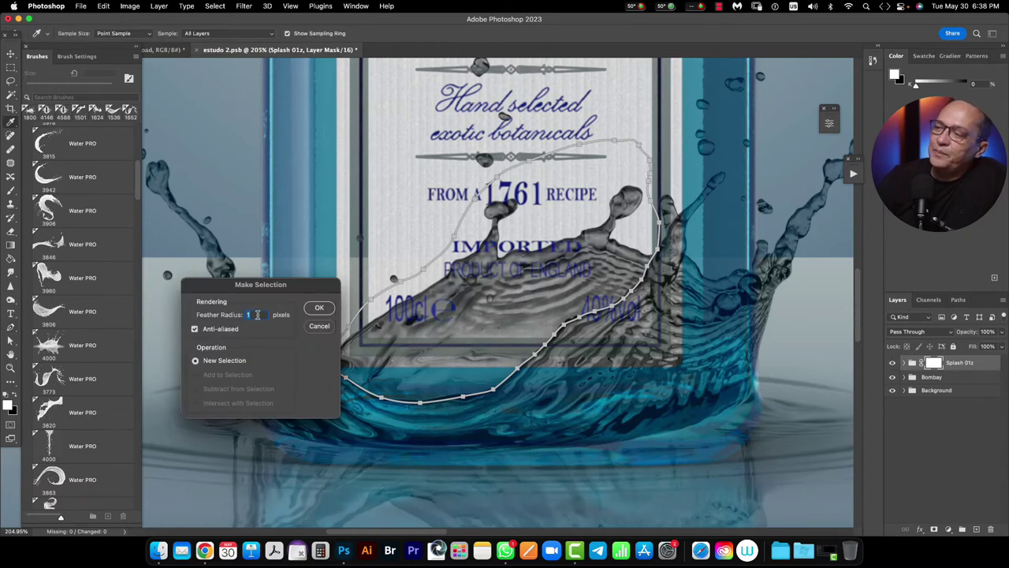
{"action": "left_click", "coordinate": [319, 309]}
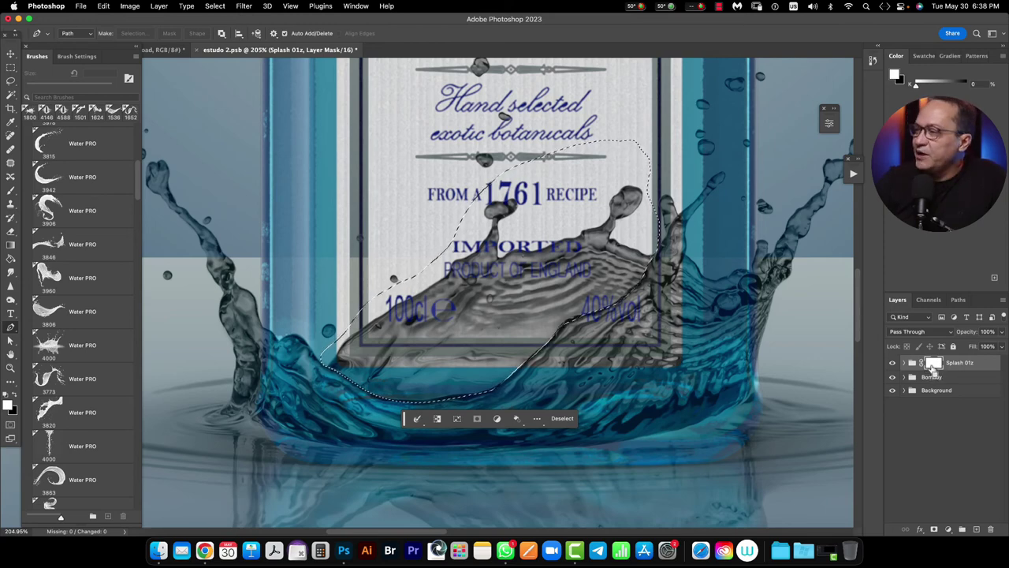
Hide the selected rear splash by filling it with black on the Splash 01z group mask, and clear the selection
{"action": "key", "text": "BackSpace"}
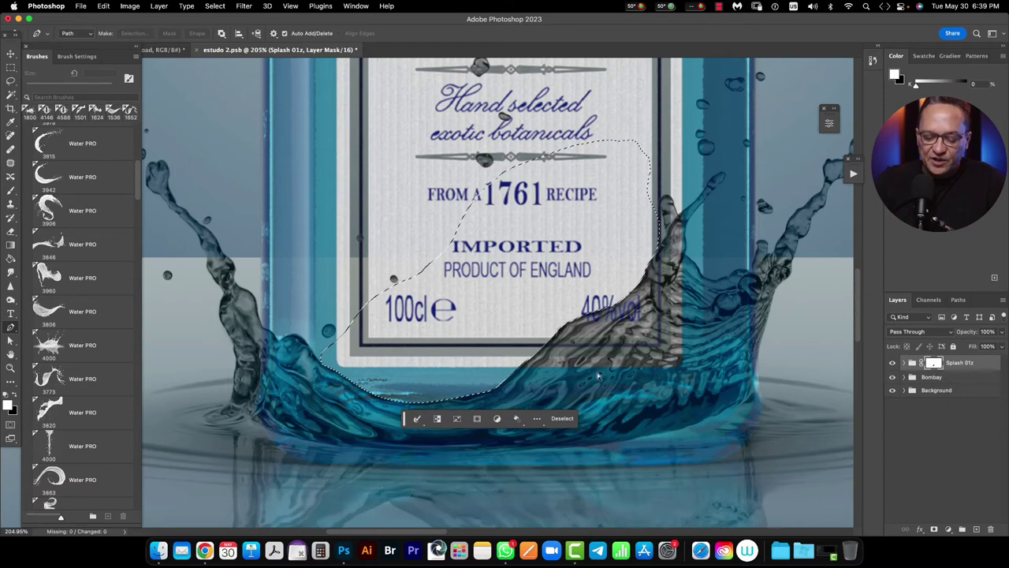
{"action": "key", "text": "super+f"}
{"action": "key", "text": "super+0"}
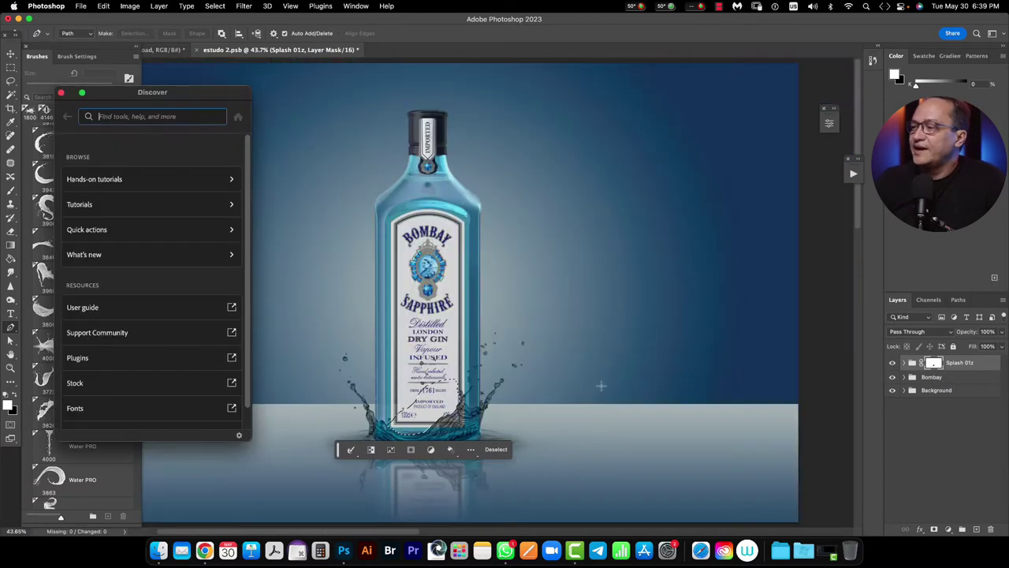
{"action": "left_click", "coordinate": [61, 95]}
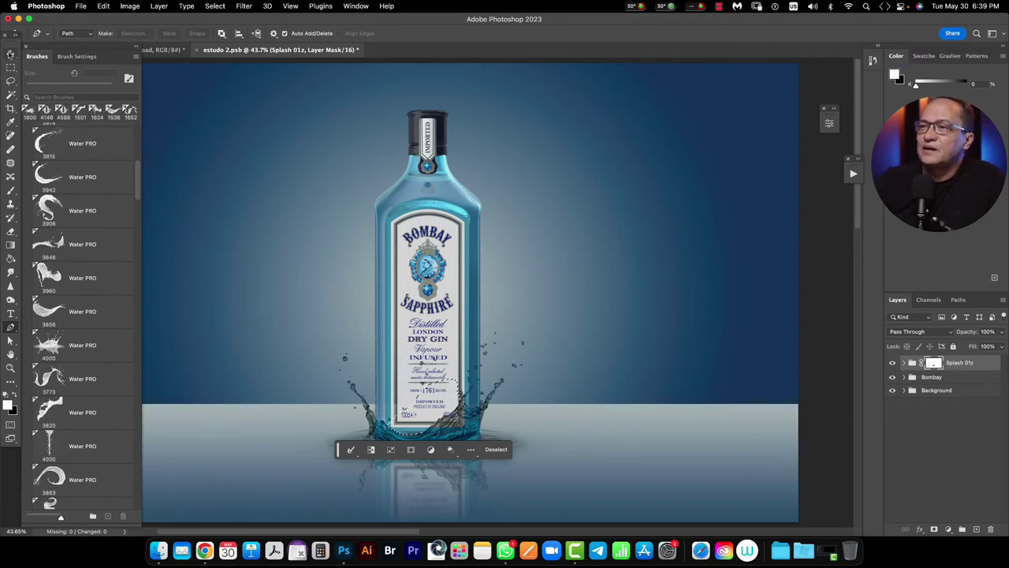
{"action": "key", "text": "z"}
{"action": "left_click", "coordinate": [451, 382]}
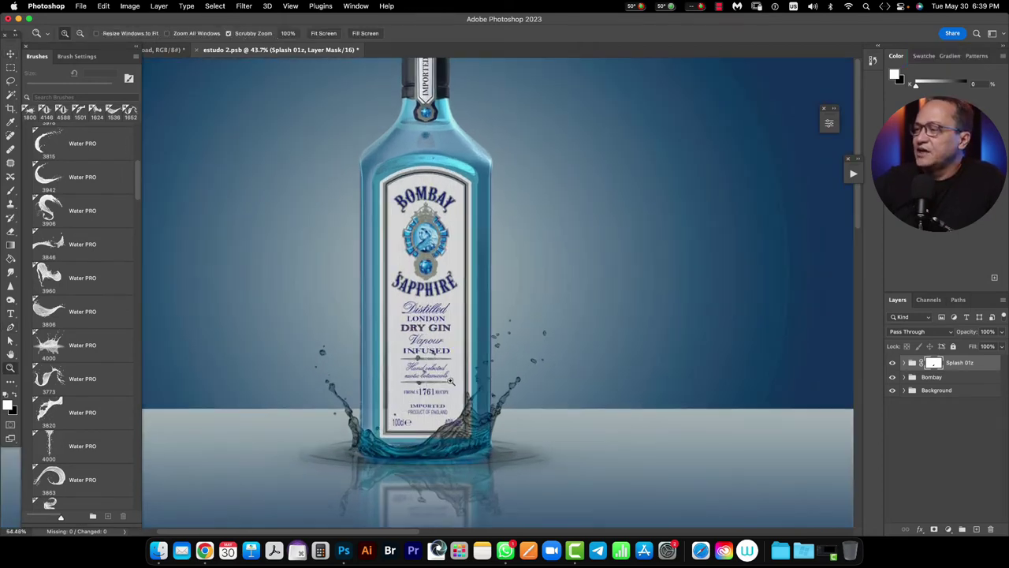
{"action": "scroll", "coordinate": [450, 394], "scroll_direction": "left", "scroll_amount": 2}
Duplicate the Splash 01z group and expand the copy to show its layers
{"action": "key", "text": "v"}
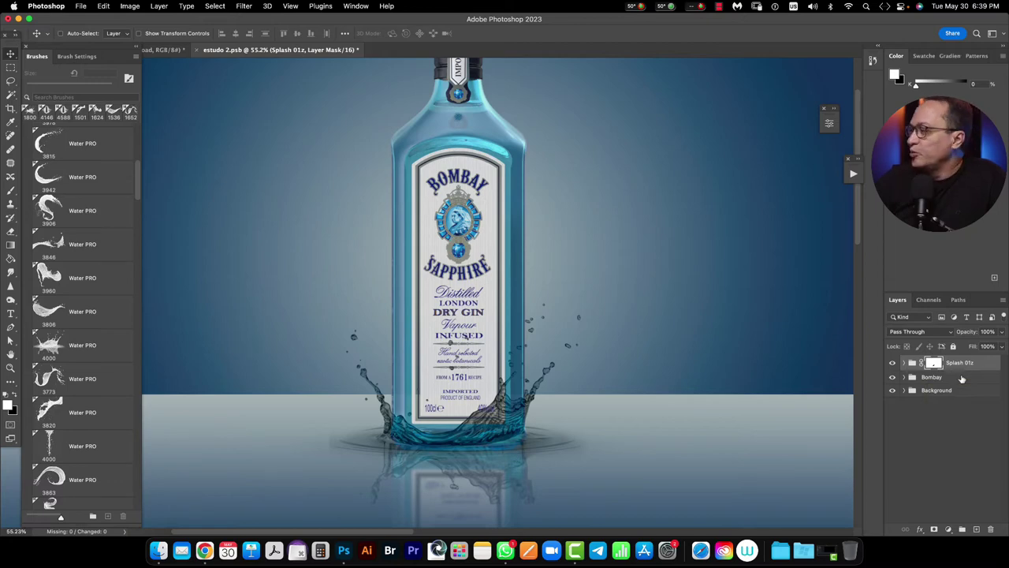
{"action": "key", "text": "super+j"}
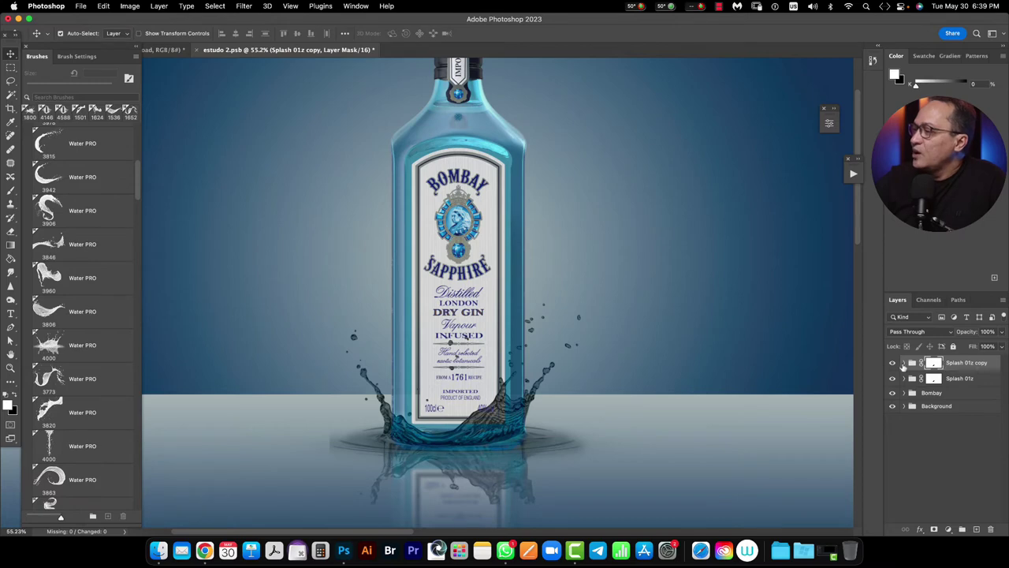
{"action": "left_click", "coordinate": [910, 363]}
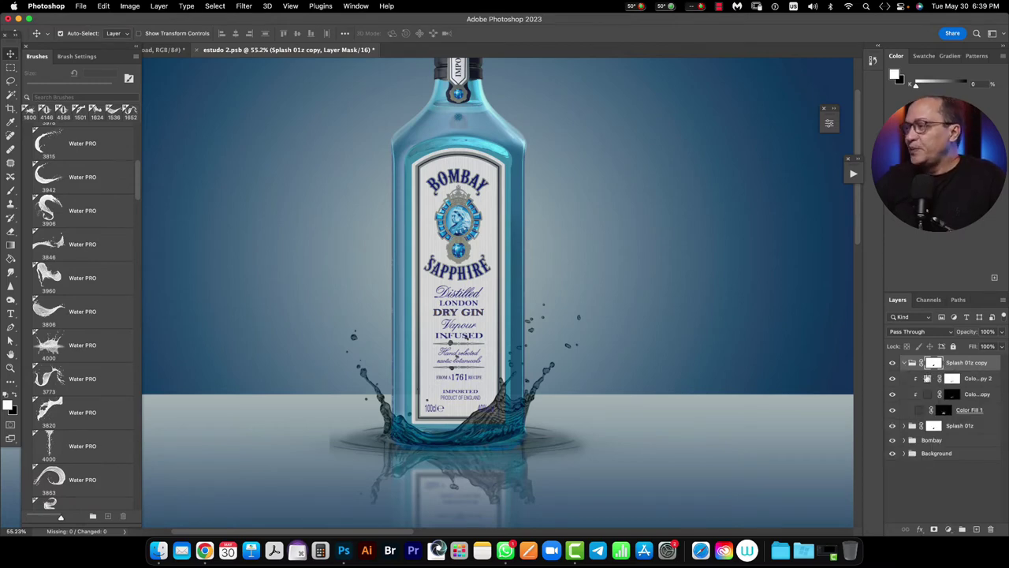
Reset the masks in the duplicated group: solid black on all three Color Fill layers and solid white on the group
{"action": "left_click", "coordinate": [944, 412]}
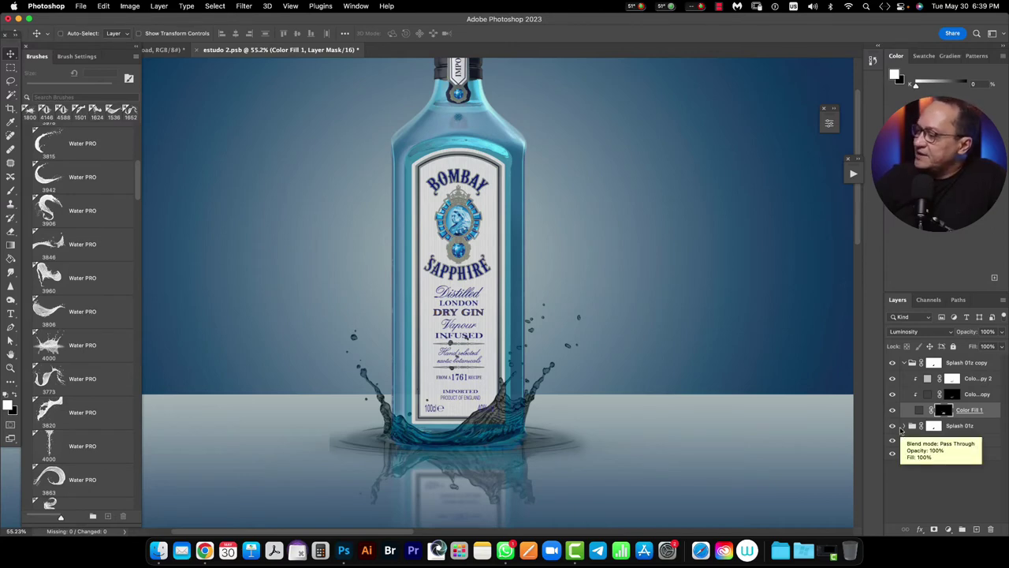
{"action": "left_click", "coordinate": [954, 396]}
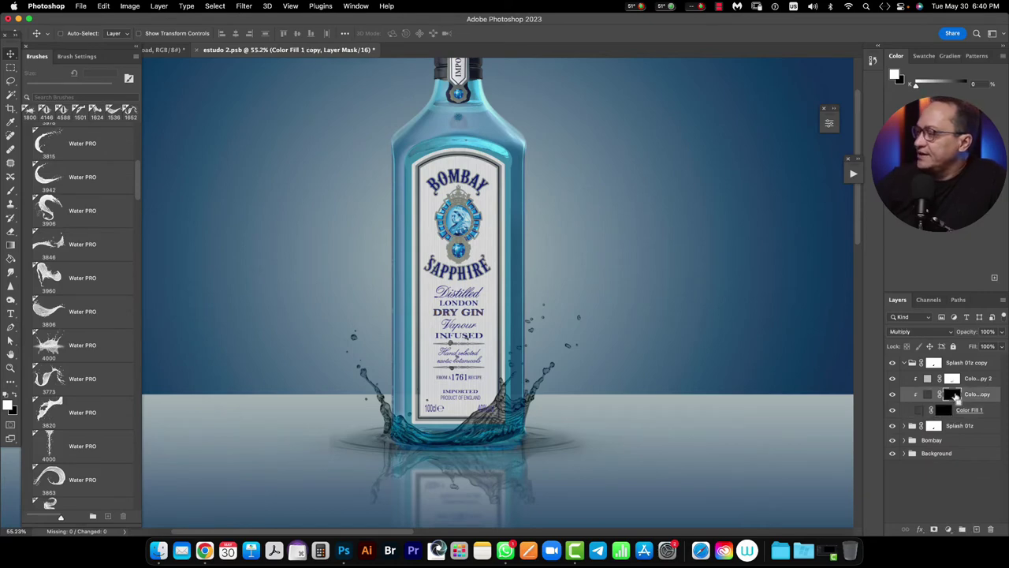
{"action": "left_click", "coordinate": [952, 380]}
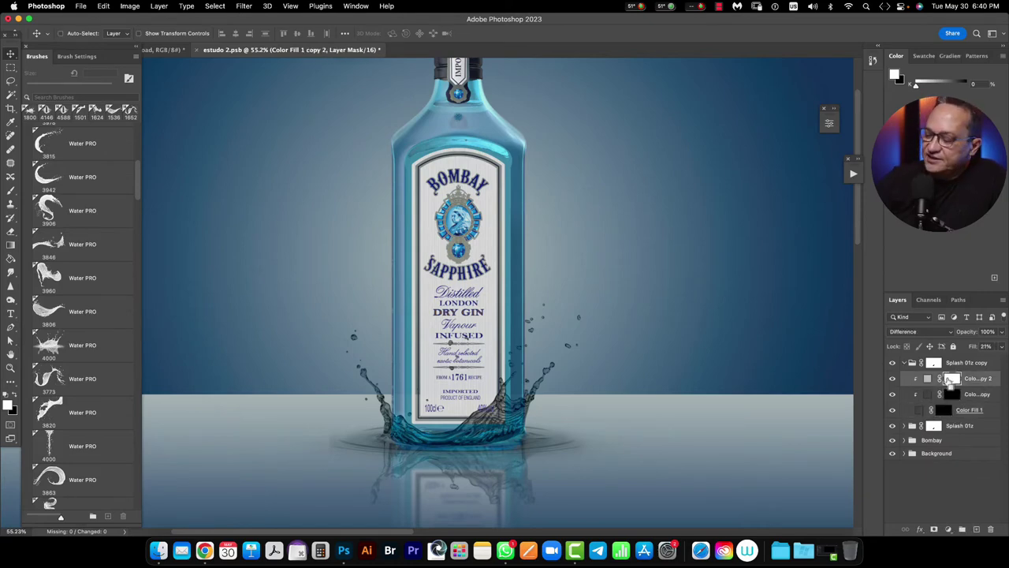
{"action": "key", "text": "super+i"}
{"action": "left_click", "coordinate": [935, 364]}
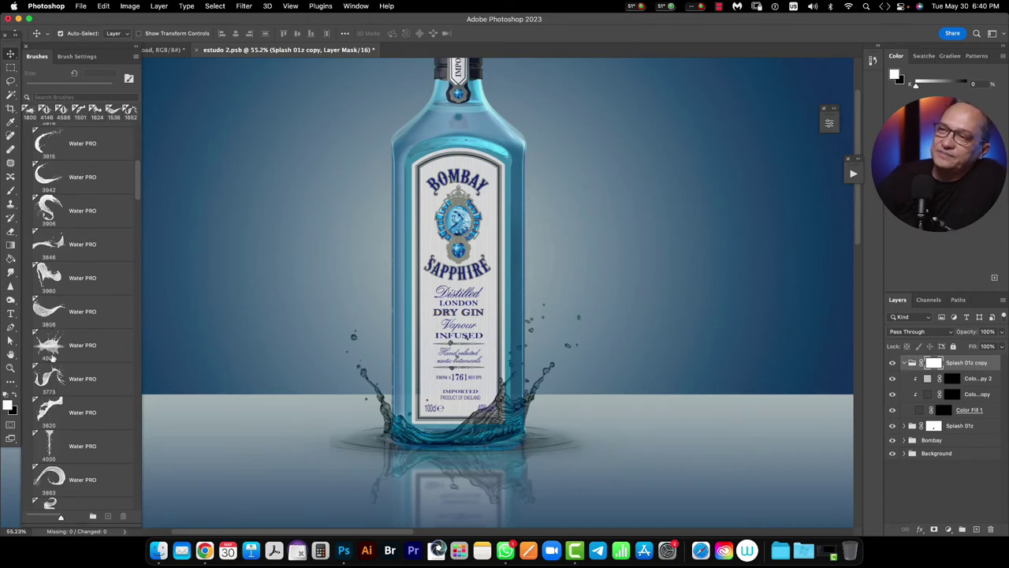
Choose the 3782 px Water PRO curved splash brush, set its size to 1961 px and its angle to 26°
{"action": "left_click_drag", "start_coordinate": [136, 183], "coordinate": [131, 259]}
{"action": "left_click", "coordinate": [76, 296]}
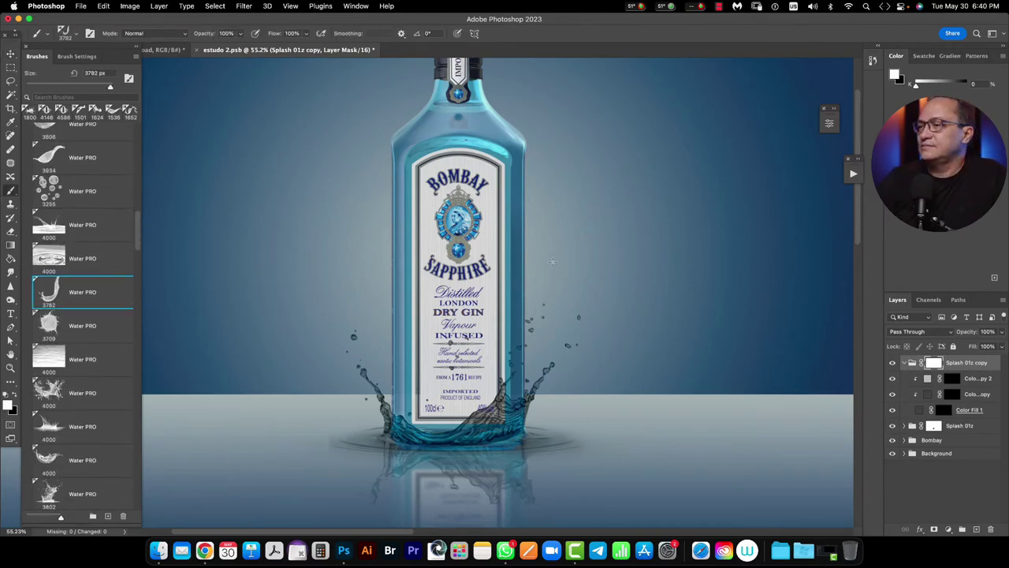
{"action": "left_click_drag", "start_coordinate": [588, 262], "coordinate": [372, 255]}
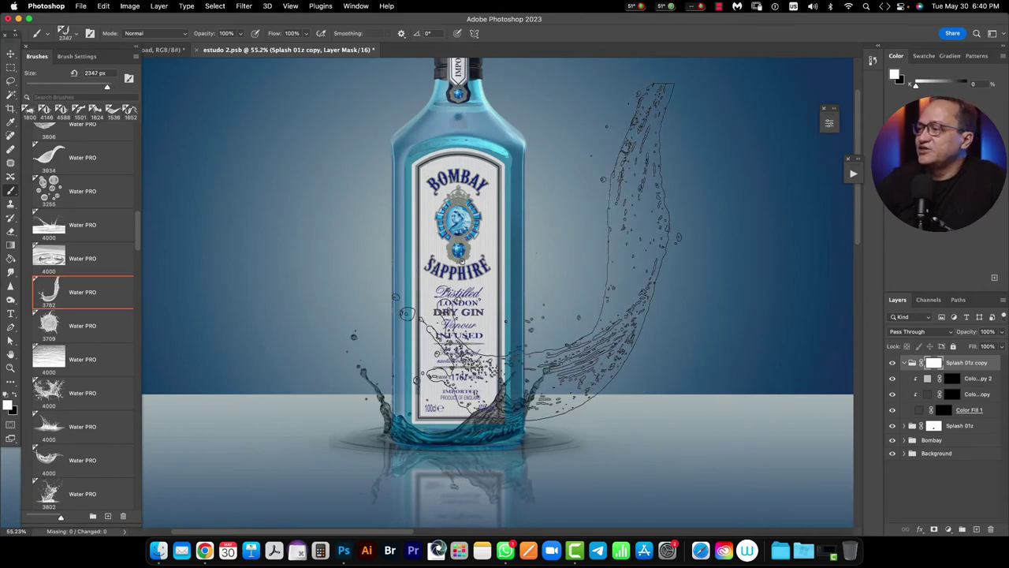
{"action": "left_click_drag", "start_coordinate": [510, 243], "coordinate": [432, 319]}
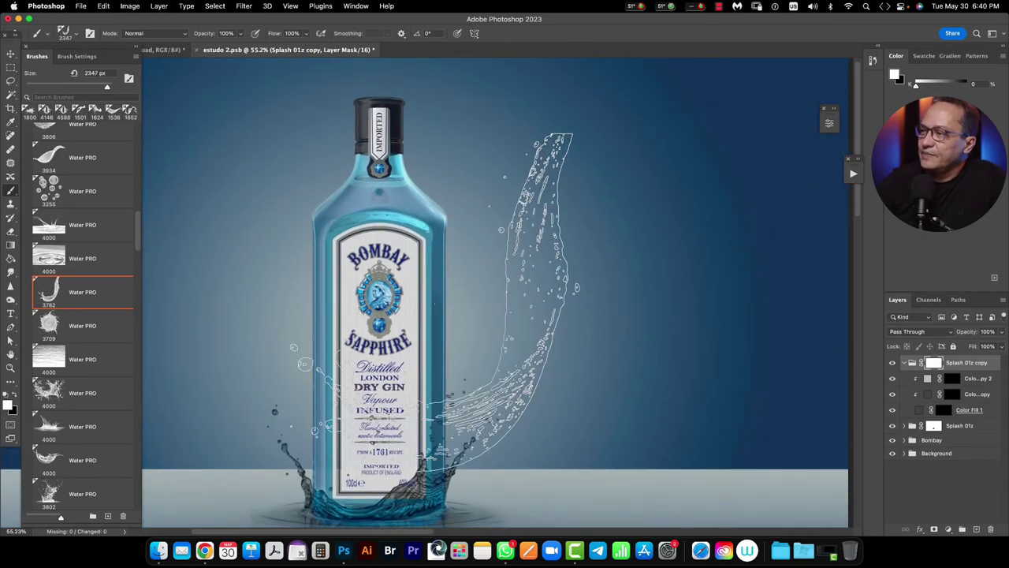
{"action": "left_click_drag", "start_coordinate": [476, 257], "coordinate": [459, 257]}
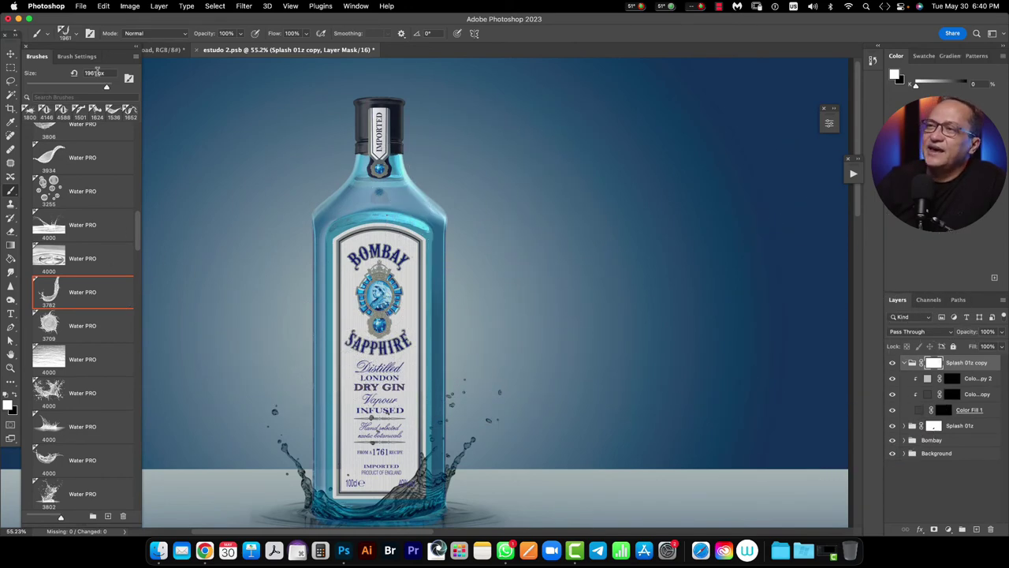
{"action": "key", "text": "F5"}
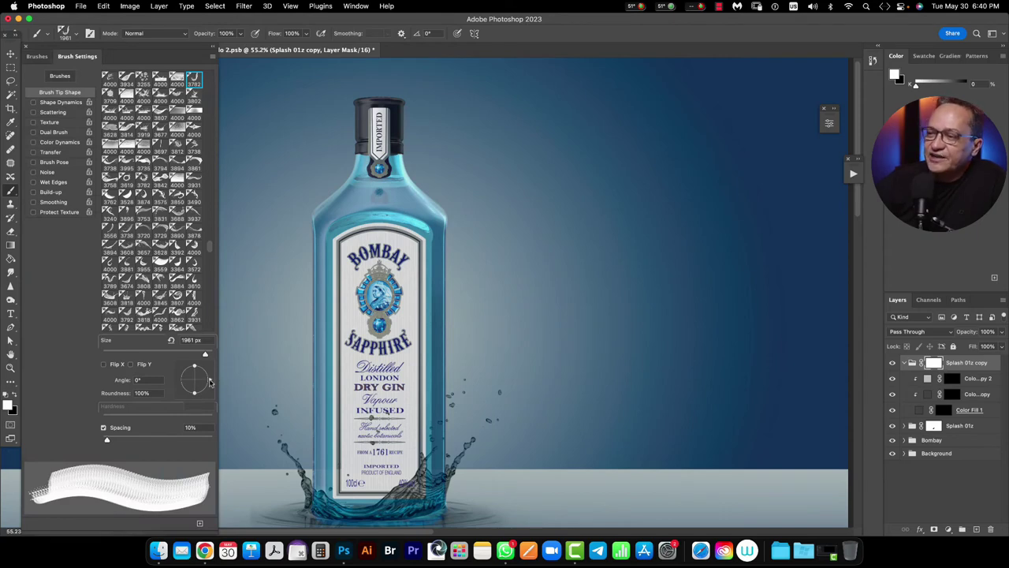
{"action": "left_click_drag", "start_coordinate": [209, 380], "coordinate": [210, 371]}
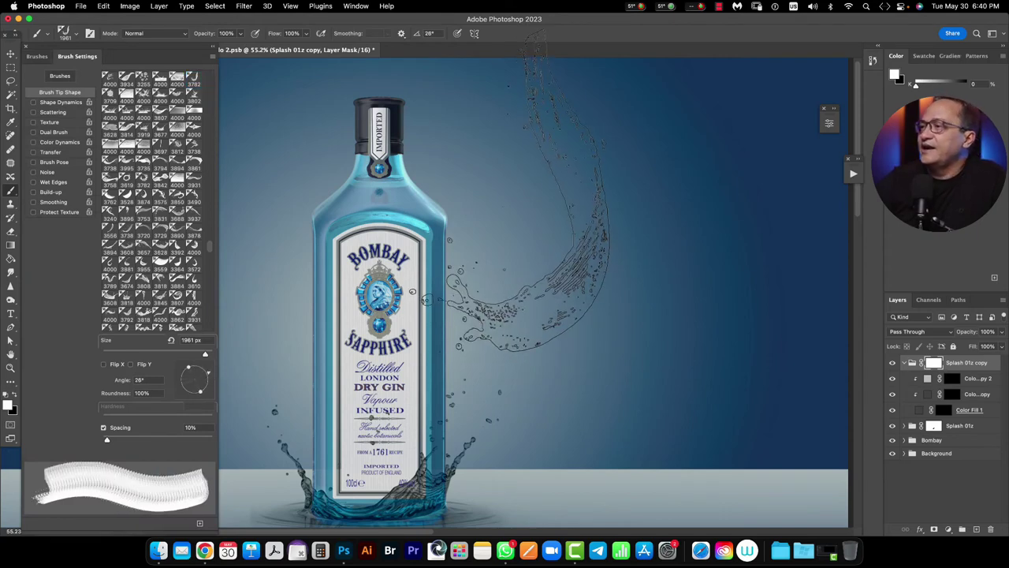
Stamp the curved splash in white on the Color Fill 1 mask so it sweeps across the label and up beside the bottle
{"action": "left_click", "coordinate": [512, 237]}
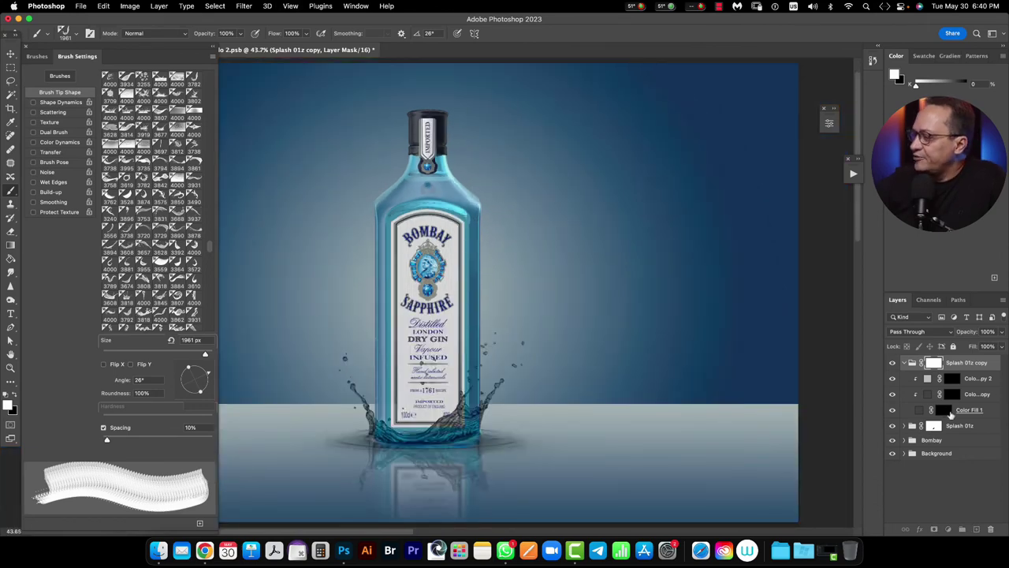
{"action": "left_click", "coordinate": [947, 411]}
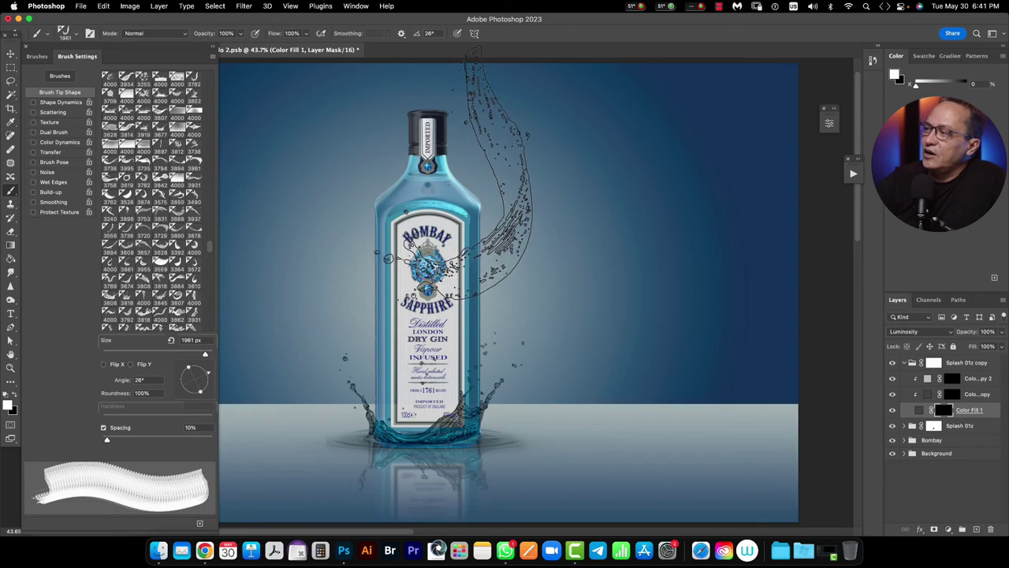
{"action": "left_click", "coordinate": [449, 183]}
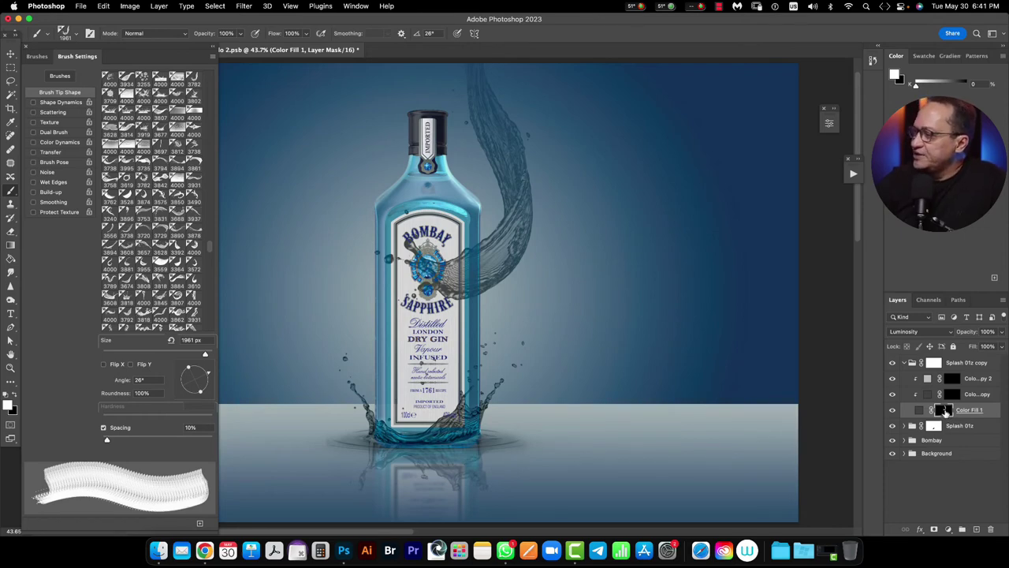
Copy the Color Fill 1 mask onto Color Fill 1 copy and raise its black input level with Levels to isolate the splash's brightest edges
{"action": "left_click_drag", "start_coordinate": [944, 411], "coordinate": [952, 401]}
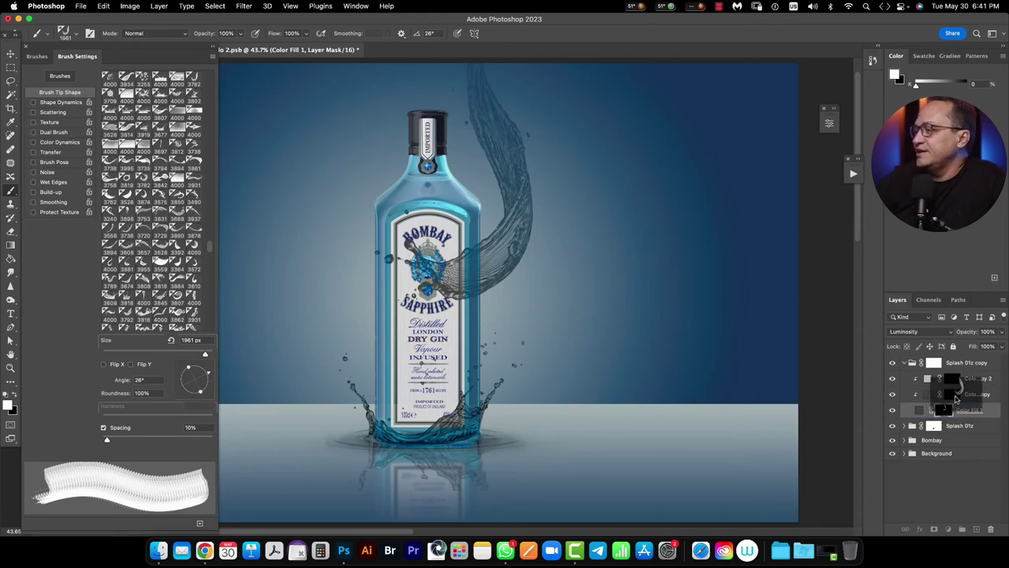
{"action": "left_click", "coordinate": [514, 208]}
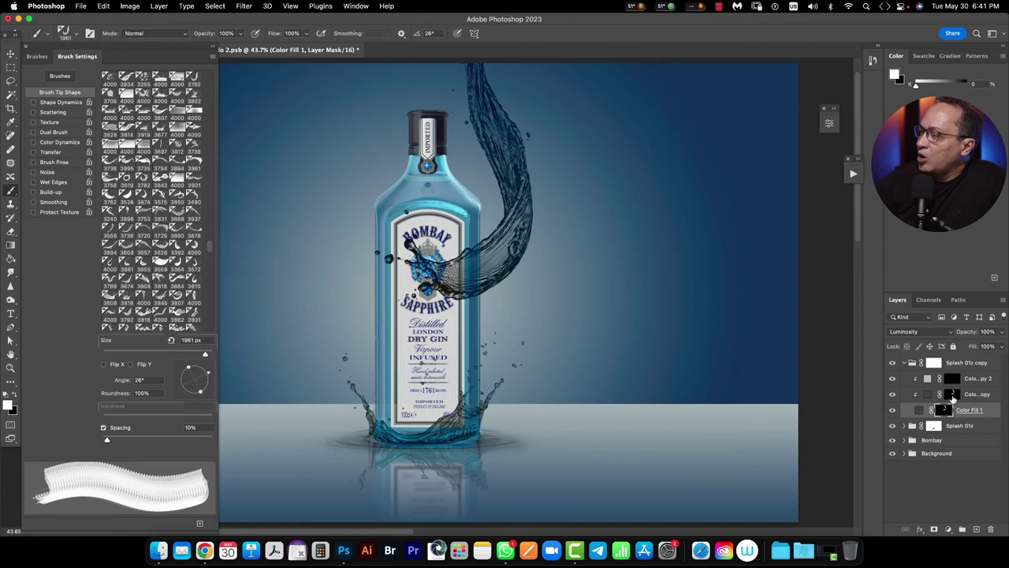
{"action": "left_click", "coordinate": [952, 395], "text": "alt"}
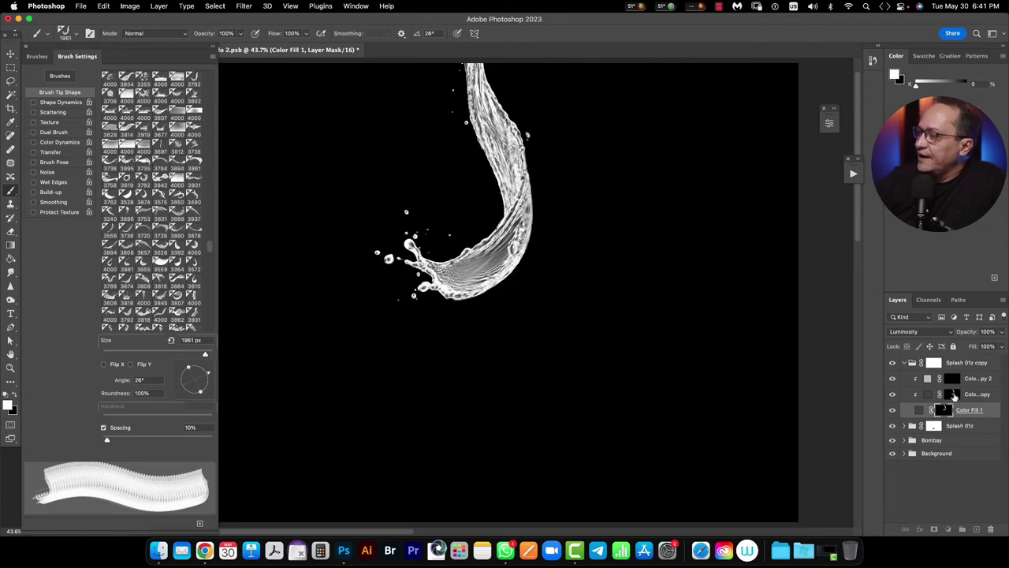
{"action": "left_click", "coordinate": [129, 6]}
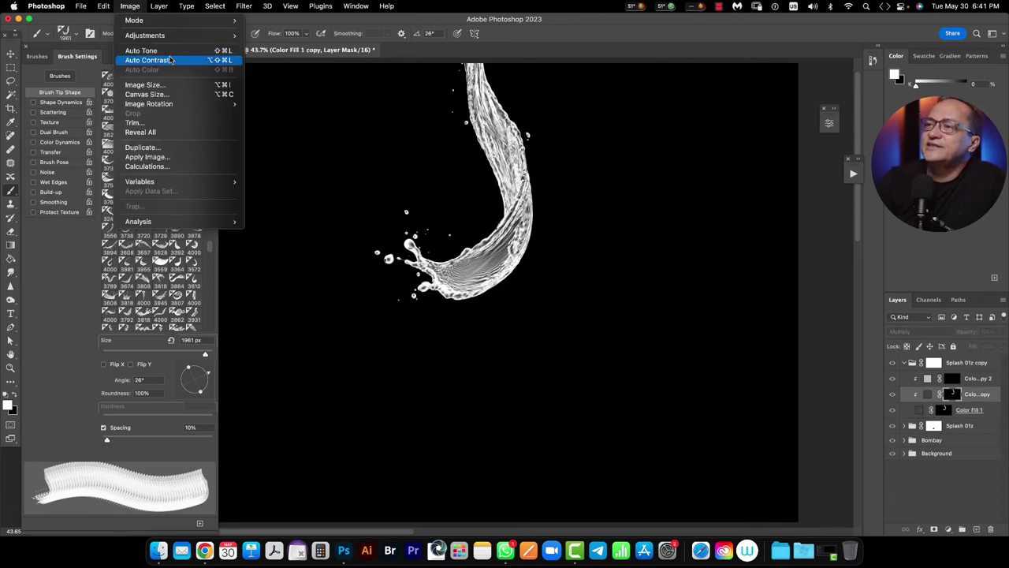
{"action": "mouse_move", "coordinate": [181, 36]}
{"action": "left_click", "coordinate": [280, 45]}
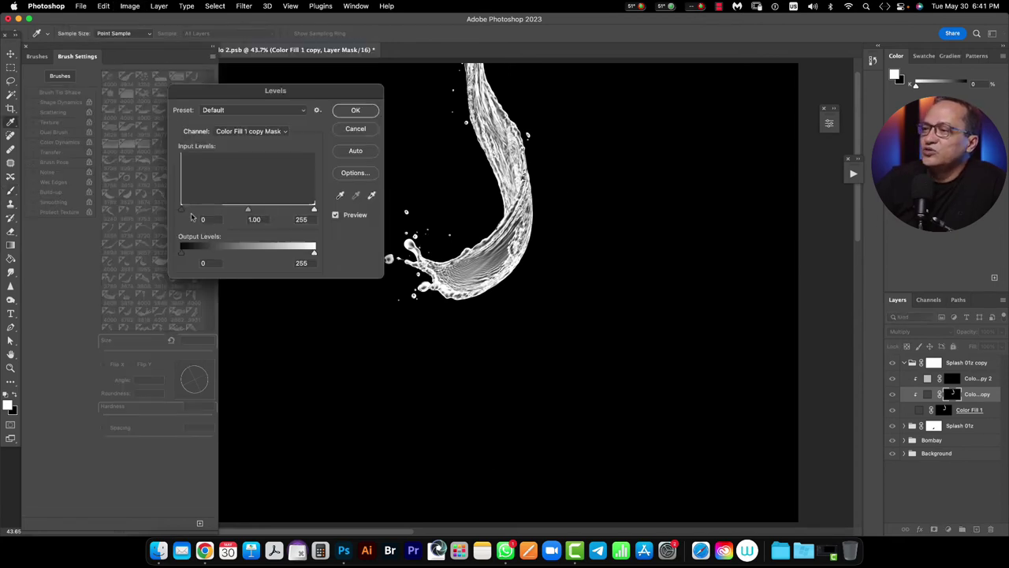
{"action": "left_click_drag", "start_coordinate": [183, 211], "coordinate": [278, 206]}
{"action": "left_click", "coordinate": [352, 114]}
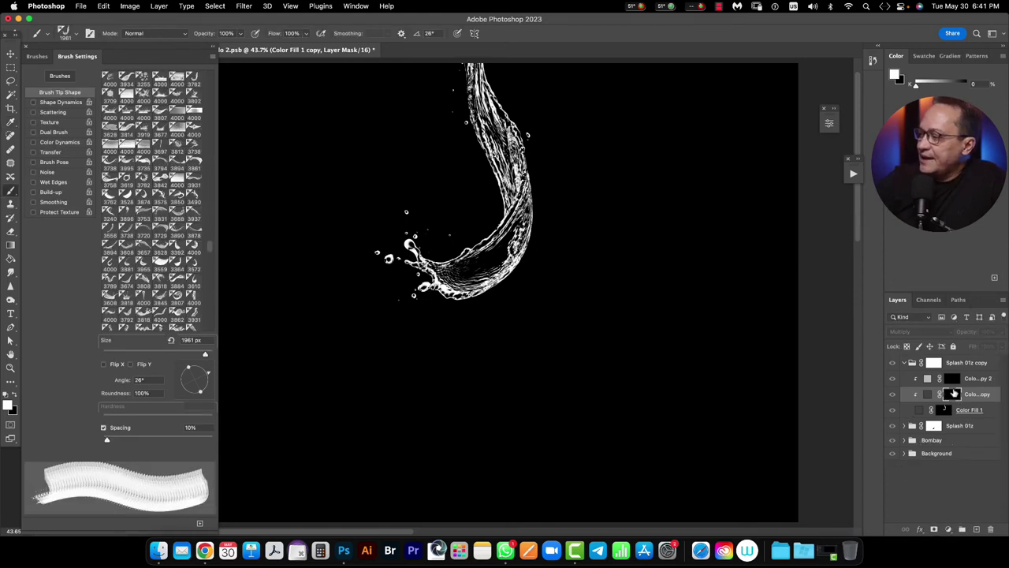
Replace the mask of Color Fill 1 copy 2 with the high-contrast splash mask from Color Fill 1 copy and invert it
{"action": "left_click_drag", "start_coordinate": [954, 394], "coordinate": [921, 367]}
{"action": "left_click", "coordinate": [528, 194]}
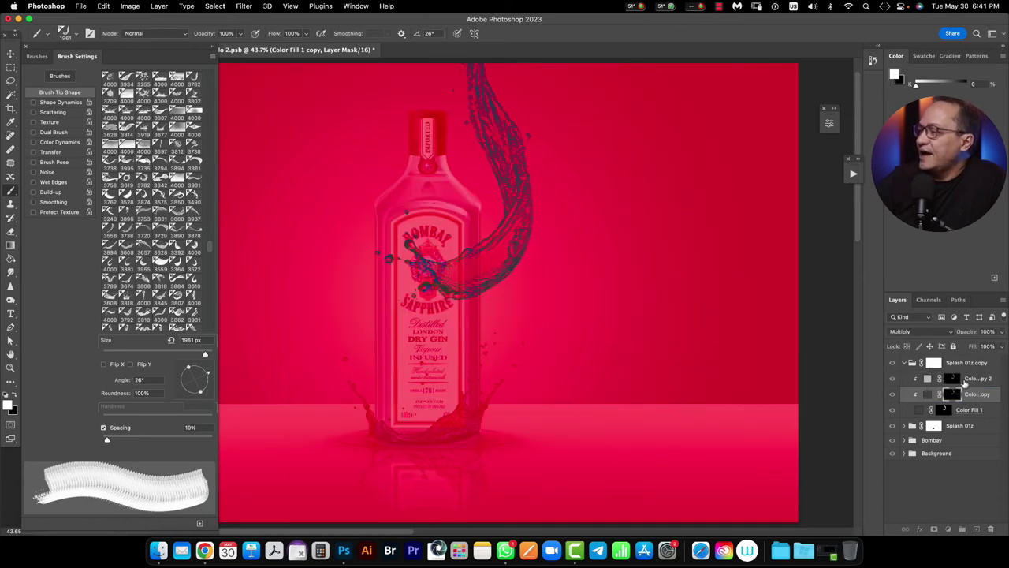
{"action": "left_click", "coordinate": [951, 379]}
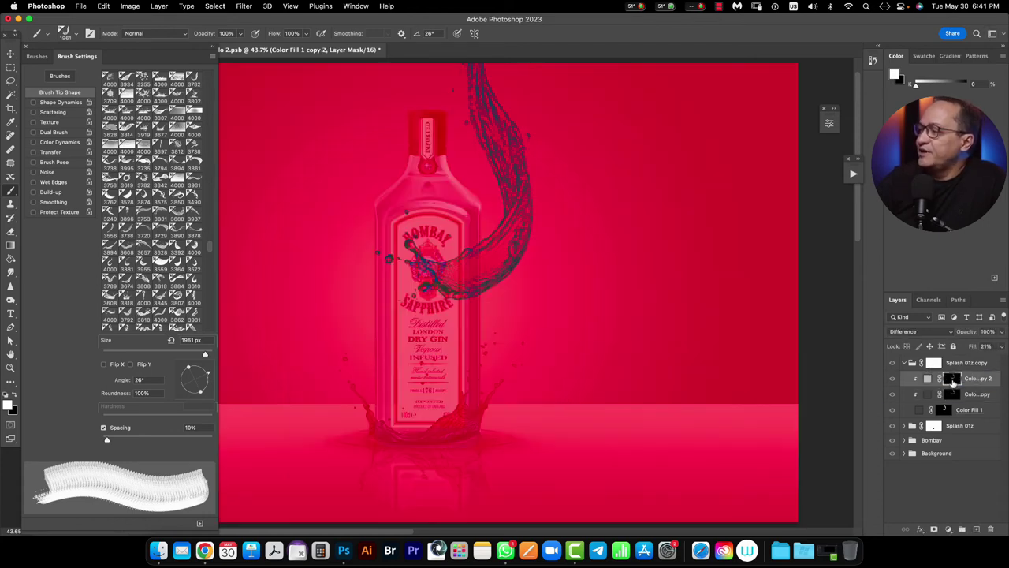
{"action": "key", "text": "super+i"}
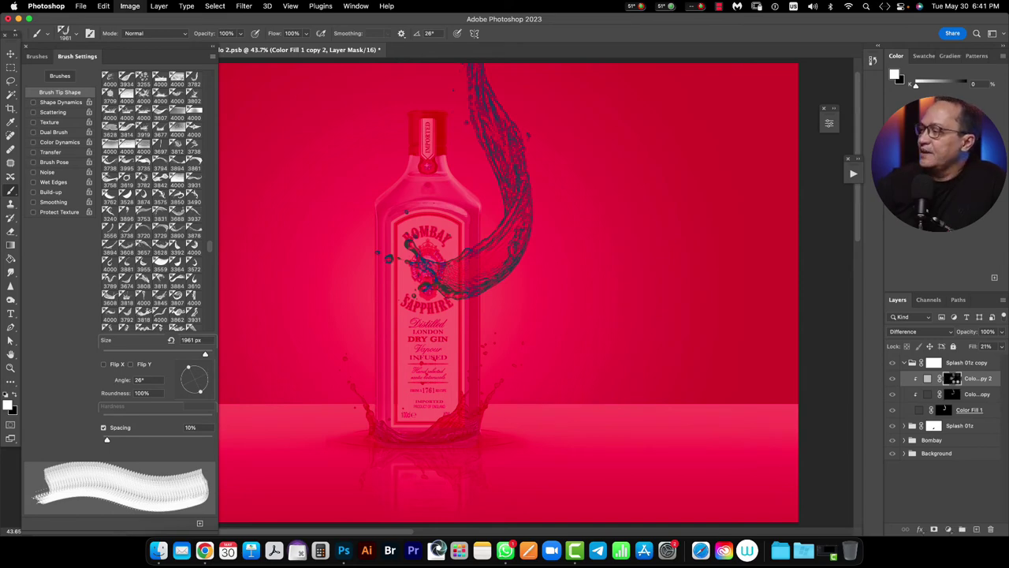
{"action": "key", "text": "super+i"}
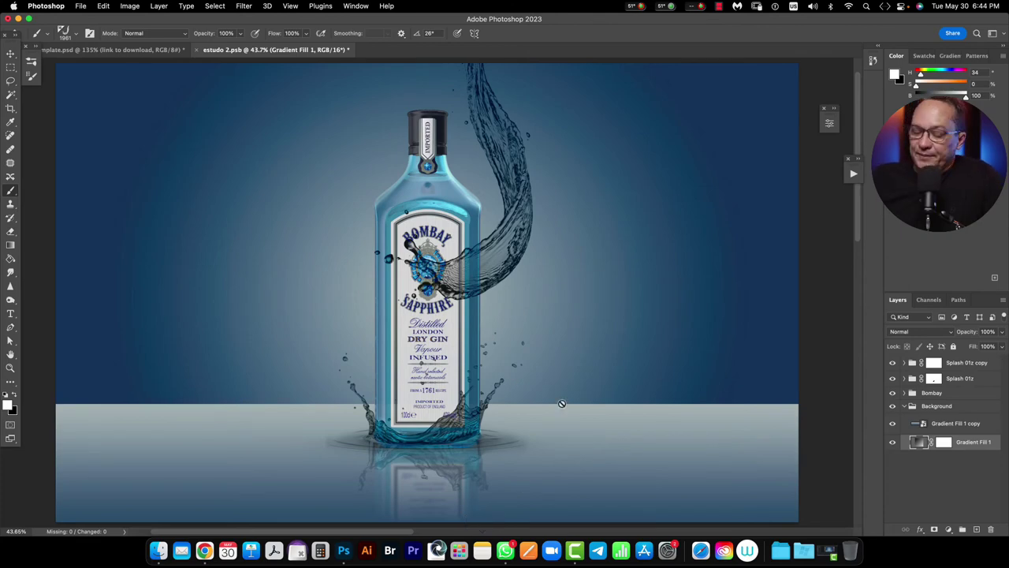
Examine up close how the curved splash and the base splash show the bottle and label through the water
{"action": "key", "text": "z"}
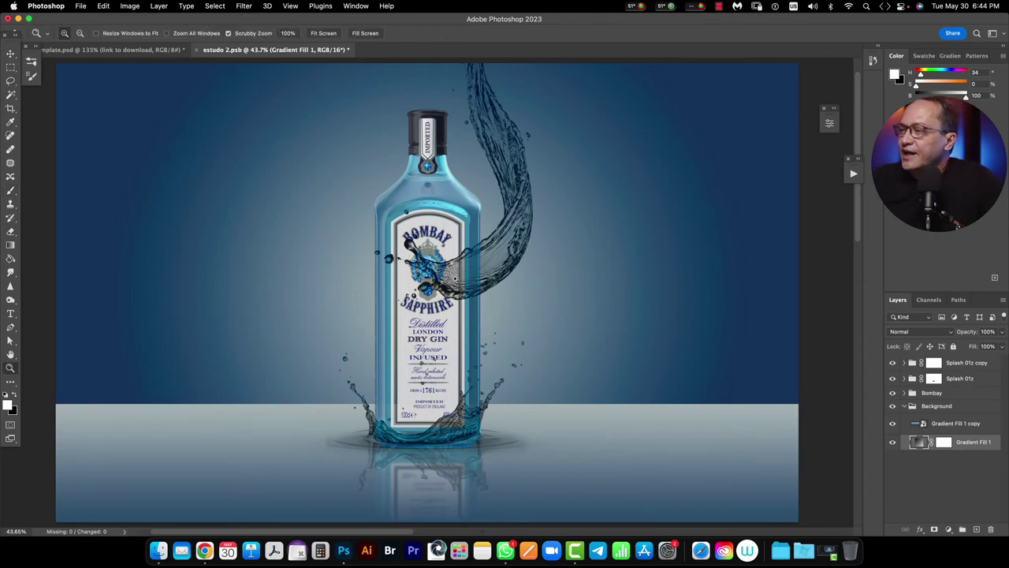
{"action": "left_click_drag", "start_coordinate": [497, 269], "coordinate": [547, 261]}
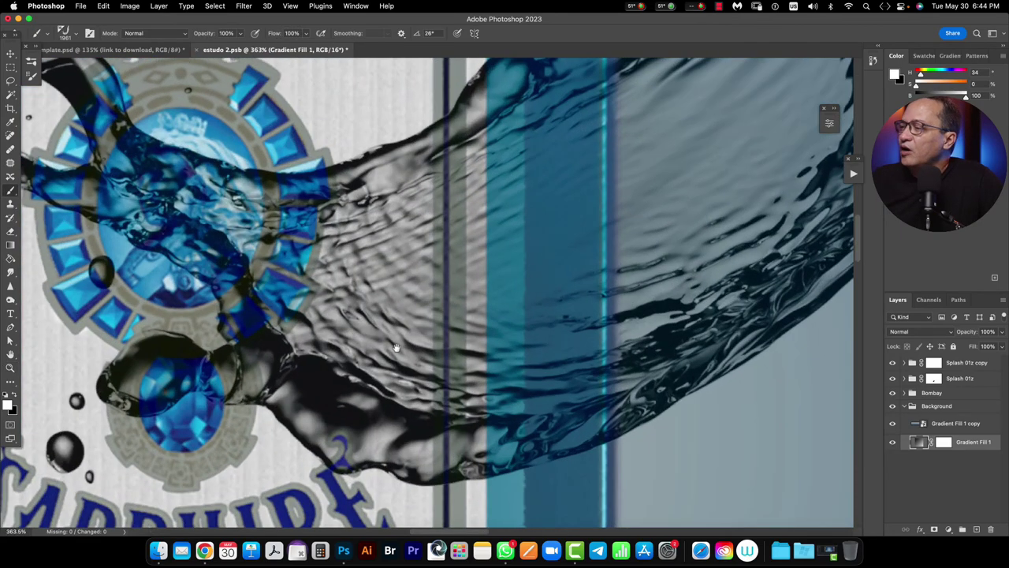
{"action": "key", "text": "b"}
{"action": "scroll", "coordinate": [457, 229], "scroll_direction": "down", "scroll_amount": 10}
{"action": "scroll", "coordinate": [496, 260], "scroll_direction": "left", "scroll_amount": 8}
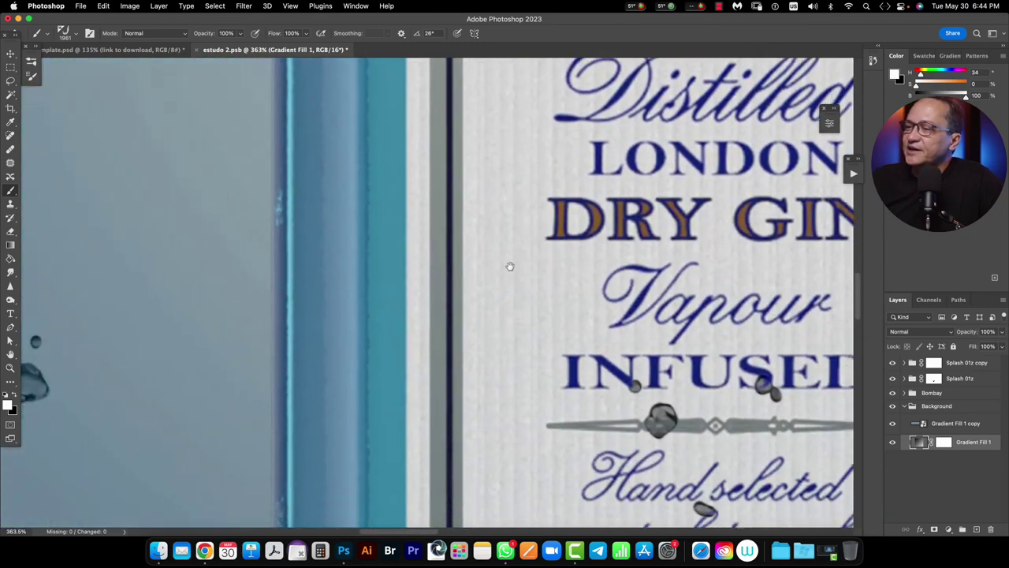
{"action": "scroll", "coordinate": [500, 276], "scroll_direction": "down", "scroll_amount": 10}
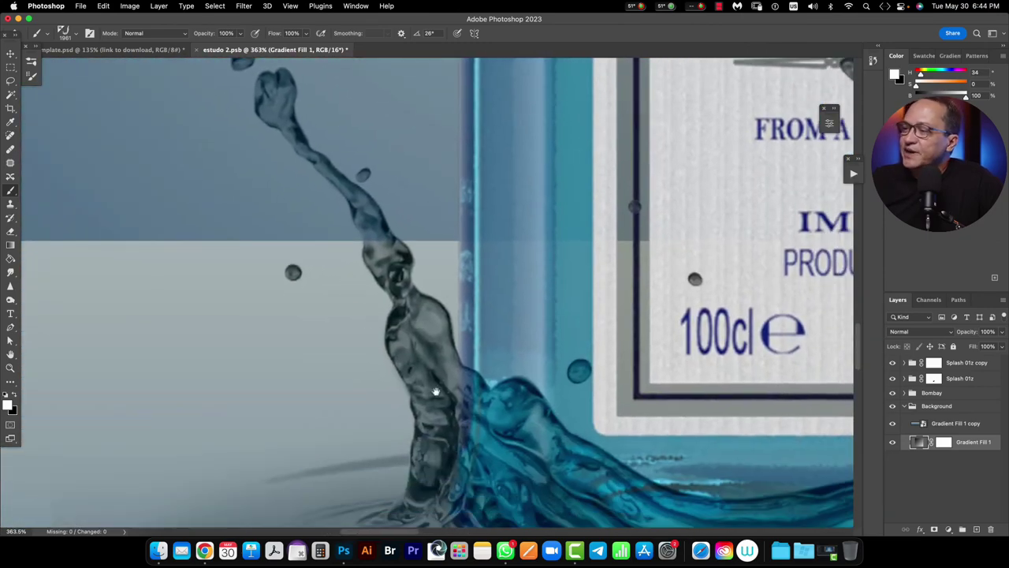
{"action": "left_click_drag", "start_coordinate": [435, 391], "coordinate": [304, 288]}
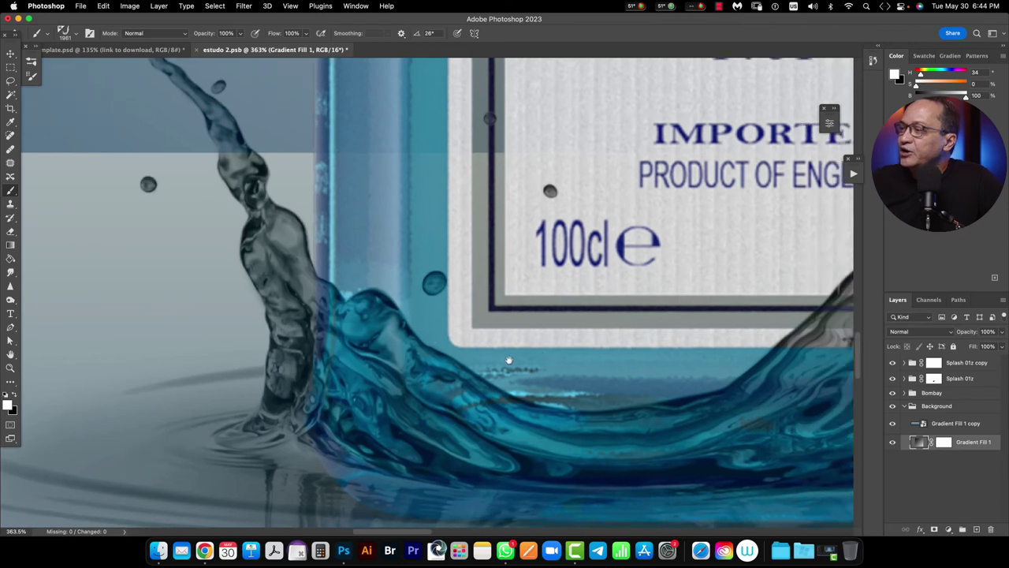
{"action": "key", "text": "super+0"}
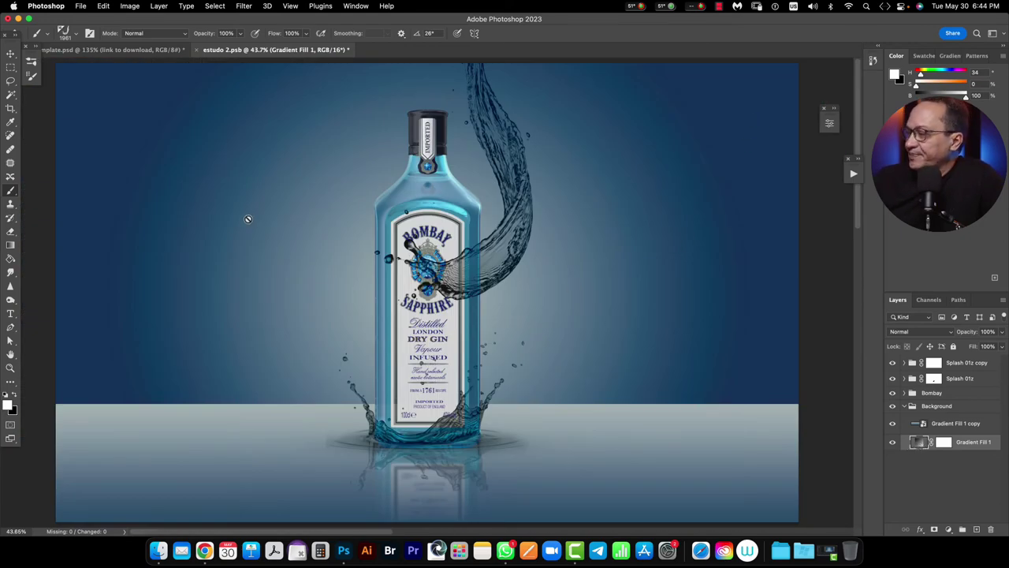
Change the dark blue stop of the Gradient Fill 1 background to green 264d26
{"action": "double_click", "coordinate": [918, 443]}
{"action": "left_click", "coordinate": [314, 139]}
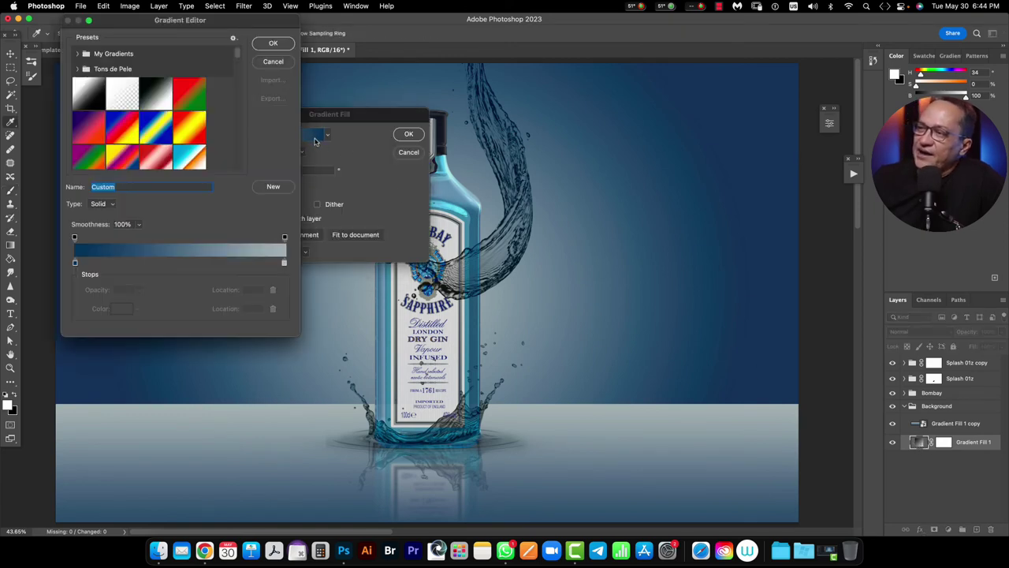
{"action": "left_click", "coordinate": [75, 263]}
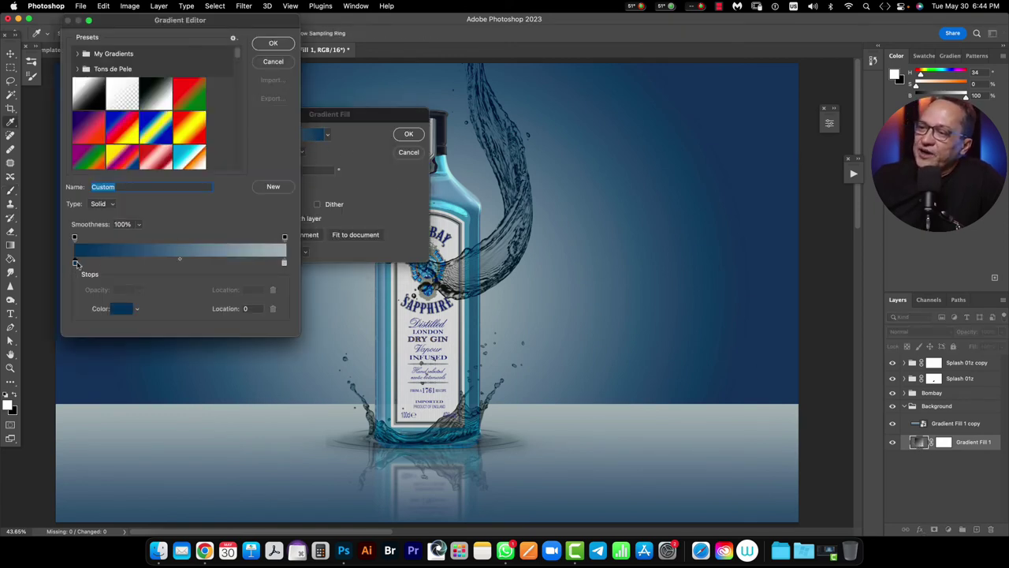
{"action": "left_click", "coordinate": [122, 309]}
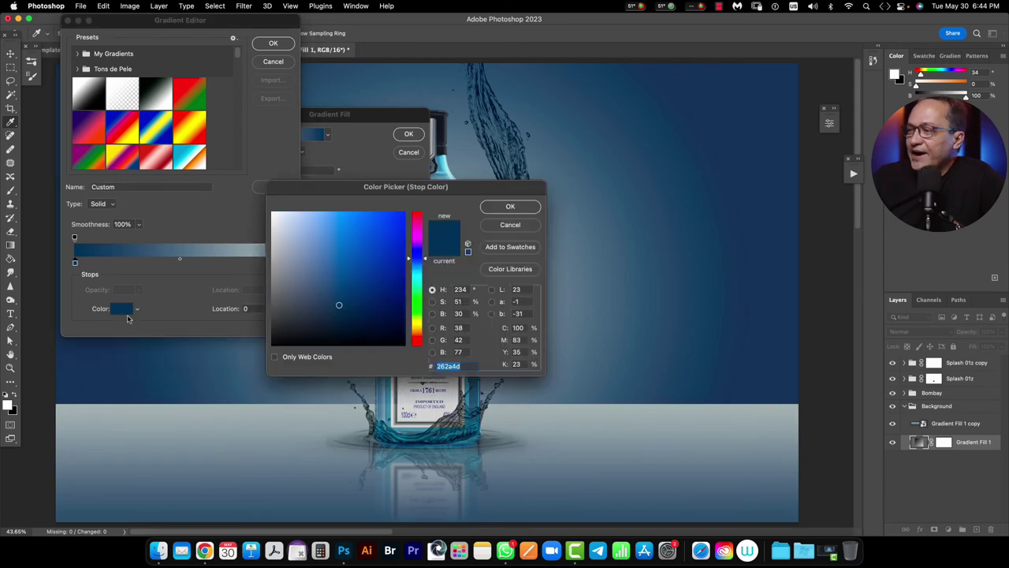
{"action": "left_click", "coordinate": [416, 303]}
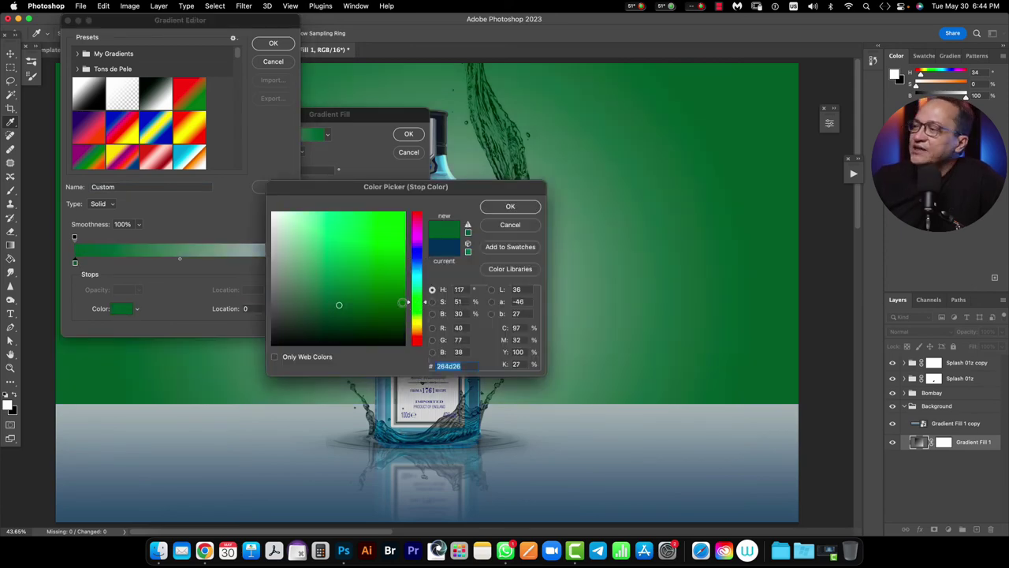
{"action": "left_click", "coordinate": [510, 209]}
{"action": "left_click", "coordinate": [273, 43]}
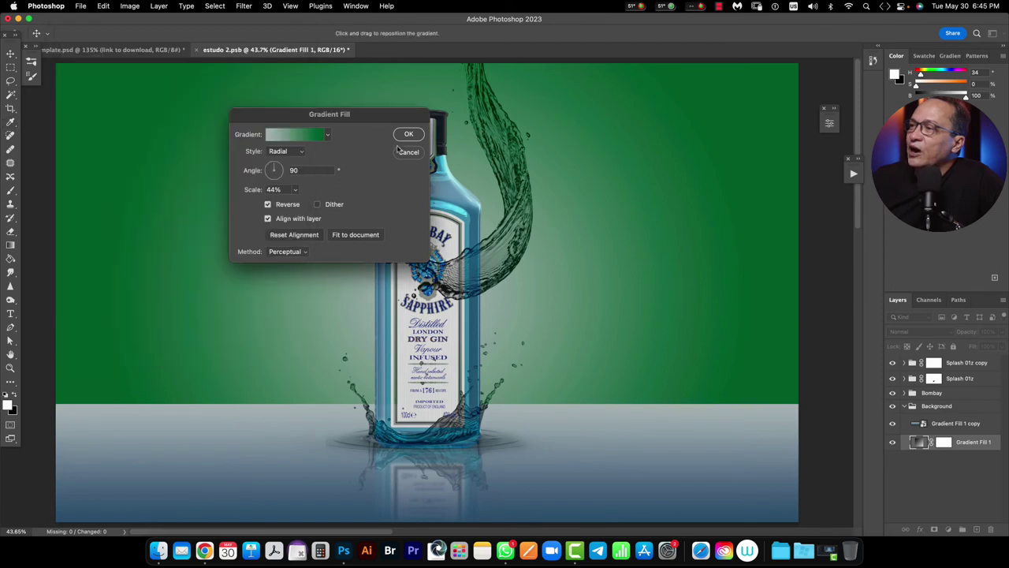
{"action": "left_click", "coordinate": [408, 134]}
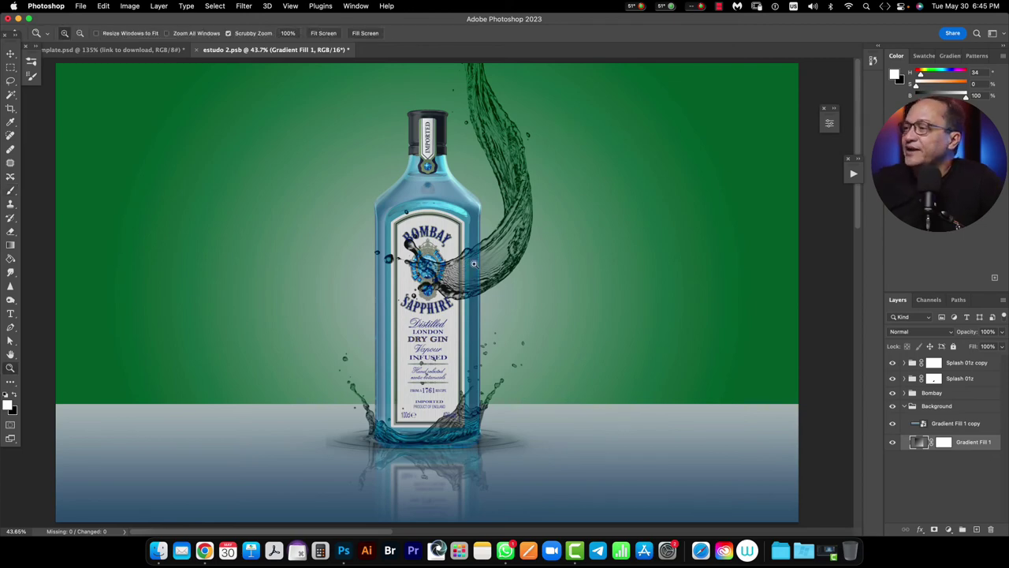
Inspect how the curved splash and the base splash blend with the green background
{"action": "left_click_drag", "start_coordinate": [475, 271], "coordinate": [506, 268]}
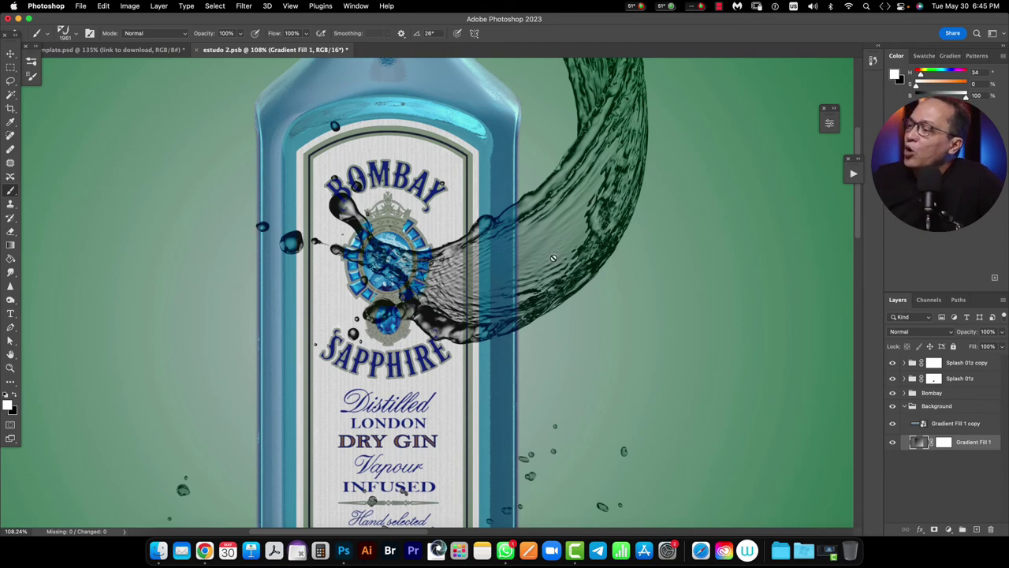
{"action": "scroll", "coordinate": [382, 379], "scroll_direction": "down", "scroll_amount": 4}
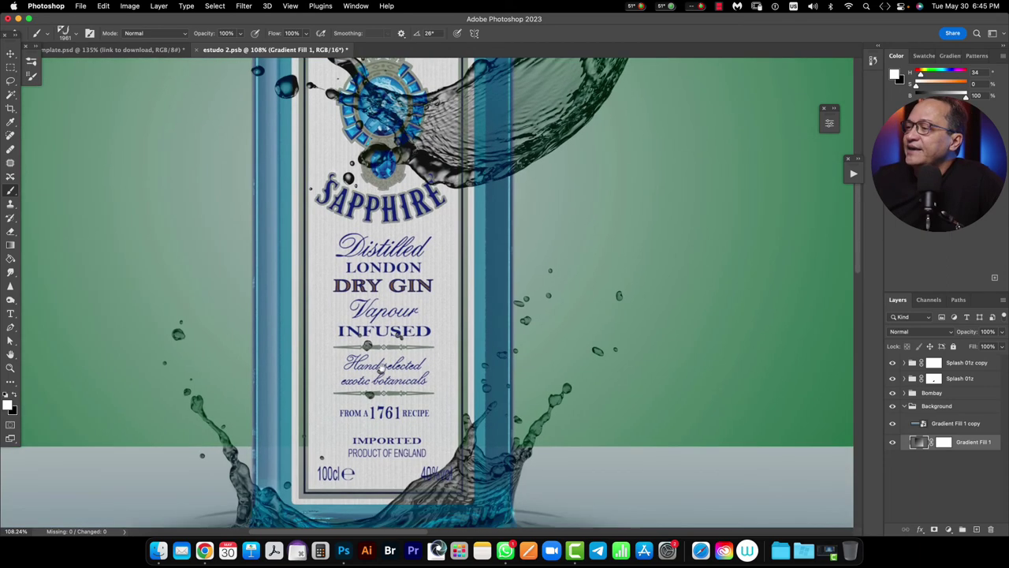
{"action": "scroll", "coordinate": [377, 210], "scroll_direction": "down", "scroll_amount": 5}
{"action": "scroll", "coordinate": [376, 210], "scroll_direction": "left", "scroll_amount": 2}
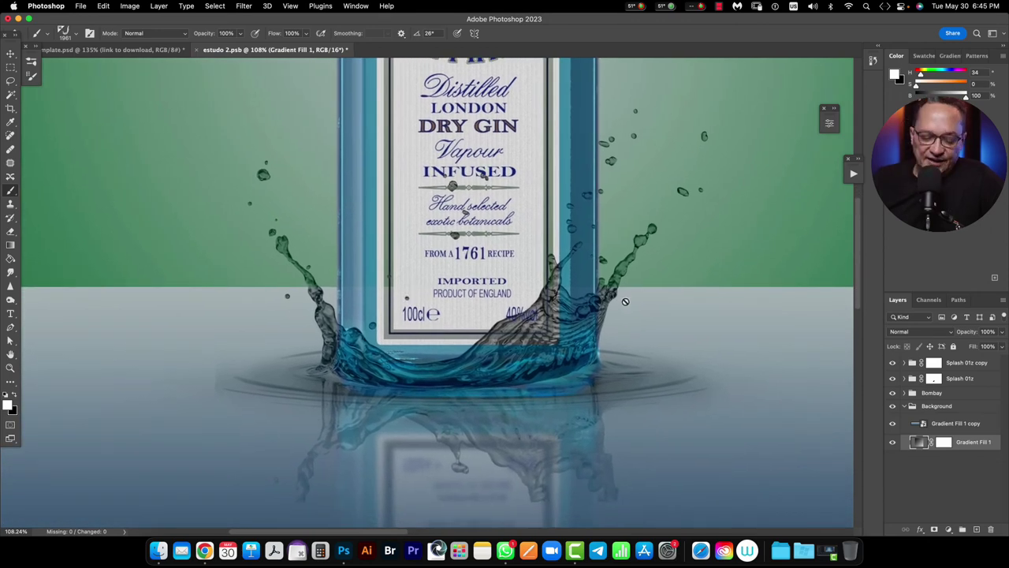
{"action": "key", "text": "super+0"}
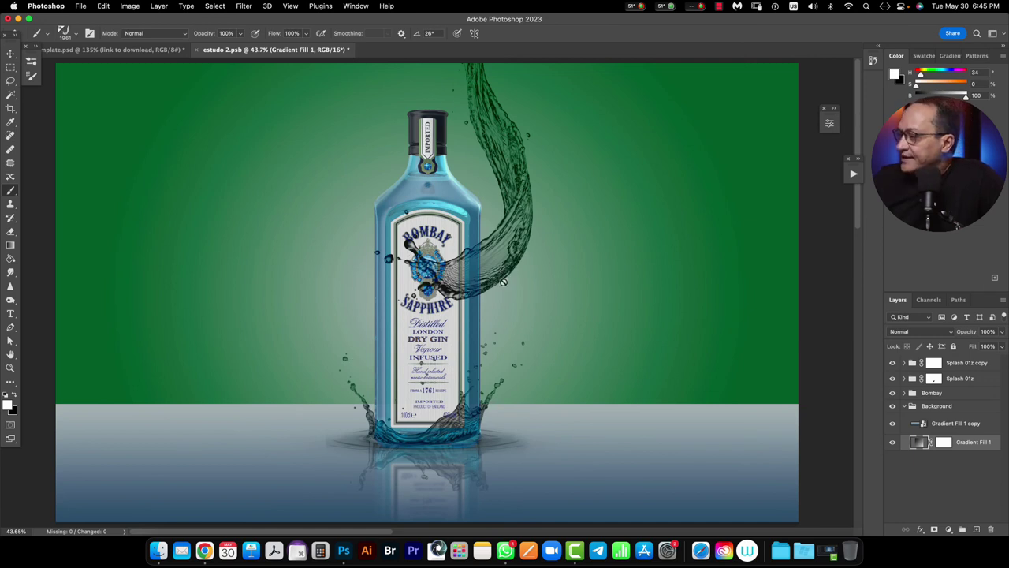
Open the Gradient Fill 1 copy smart object and set its gradient's light stop to a7afab
{"action": "double_click", "coordinate": [918, 424]}
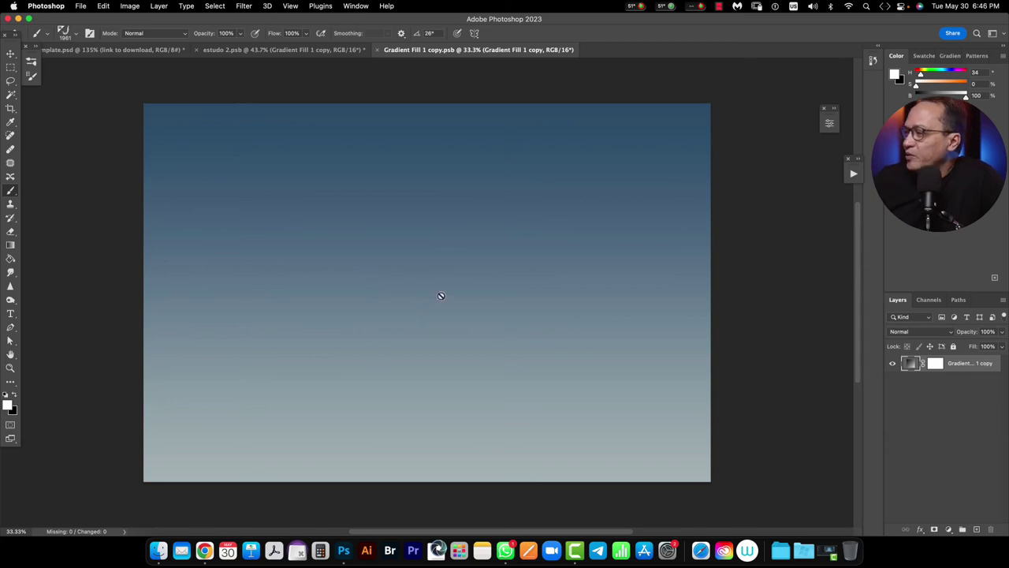
{"action": "double_click", "coordinate": [911, 365]}
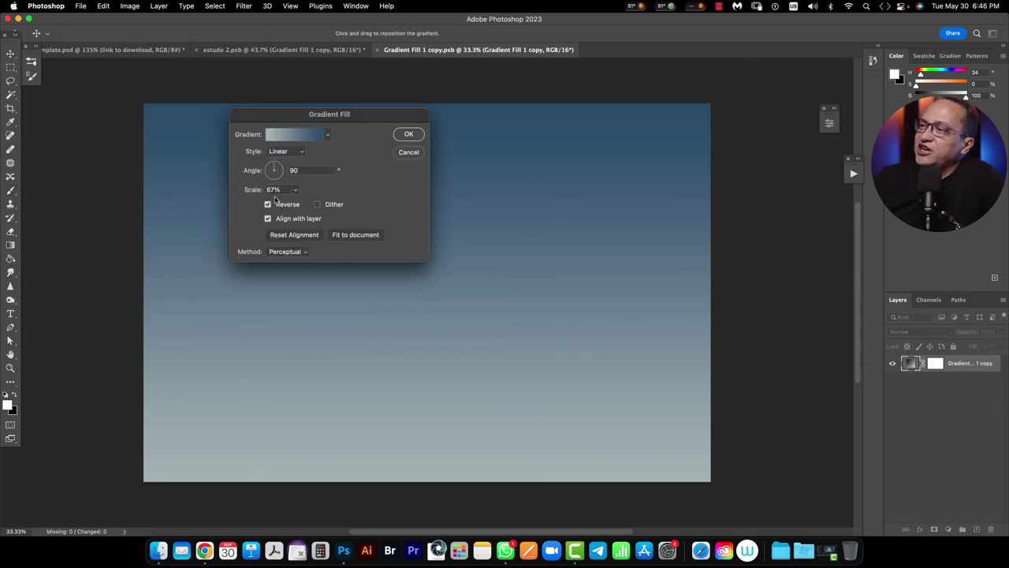
{"action": "left_click", "coordinate": [297, 142]}
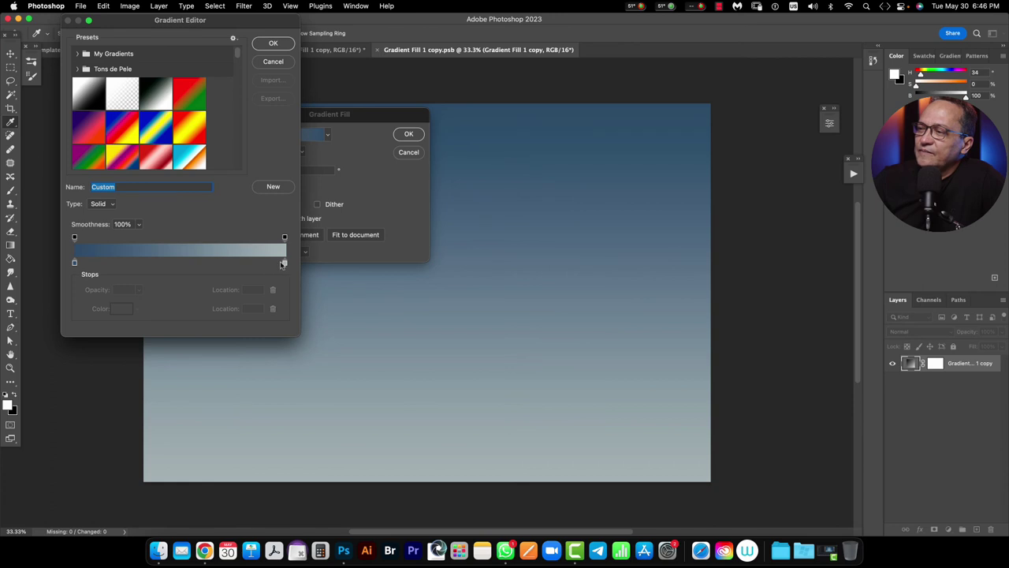
{"action": "left_click", "coordinate": [283, 264]}
{"action": "left_click", "coordinate": [120, 309]}
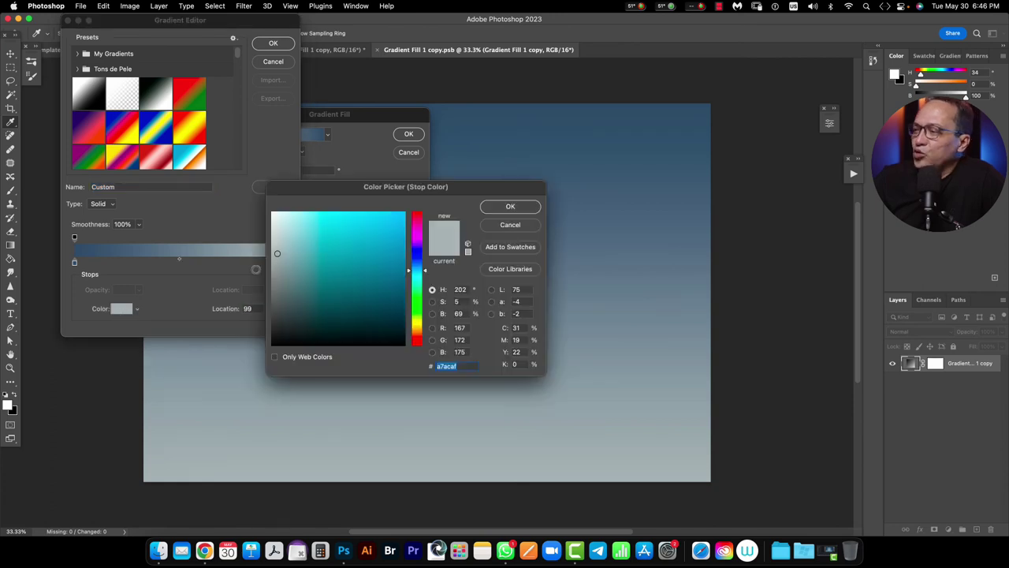
{"action": "left_click_drag", "start_coordinate": [426, 272], "coordinate": [427, 289]}
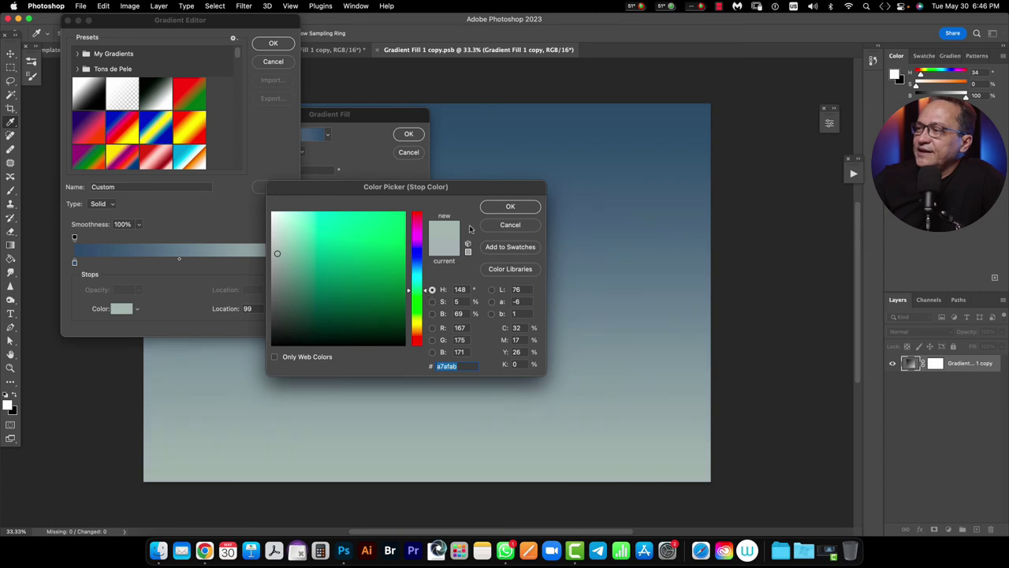
{"action": "left_click", "coordinate": [510, 205]}
Shift the smart object gradient's dark blue stop to green, and save and close the smart object
{"action": "left_click", "coordinate": [74, 264]}
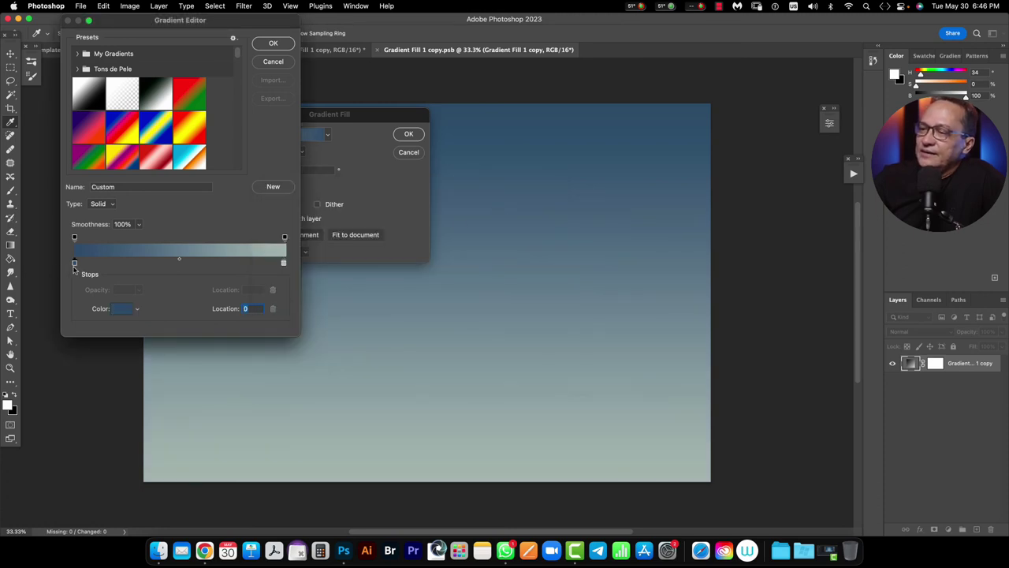
{"action": "left_click", "coordinate": [121, 310]}
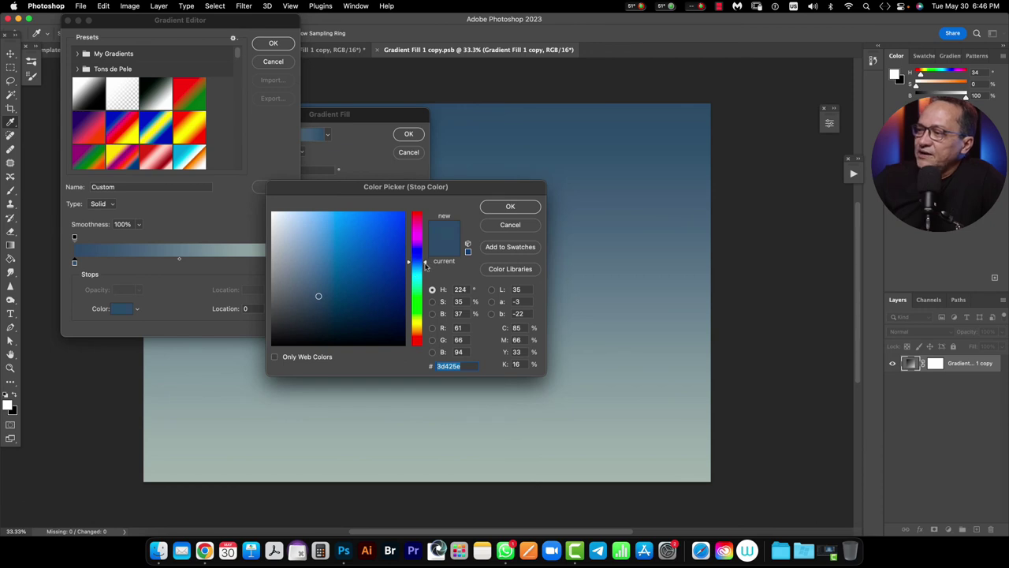
{"action": "left_click_drag", "start_coordinate": [426, 267], "coordinate": [426, 303]}
{"action": "left_click", "coordinate": [510, 205]}
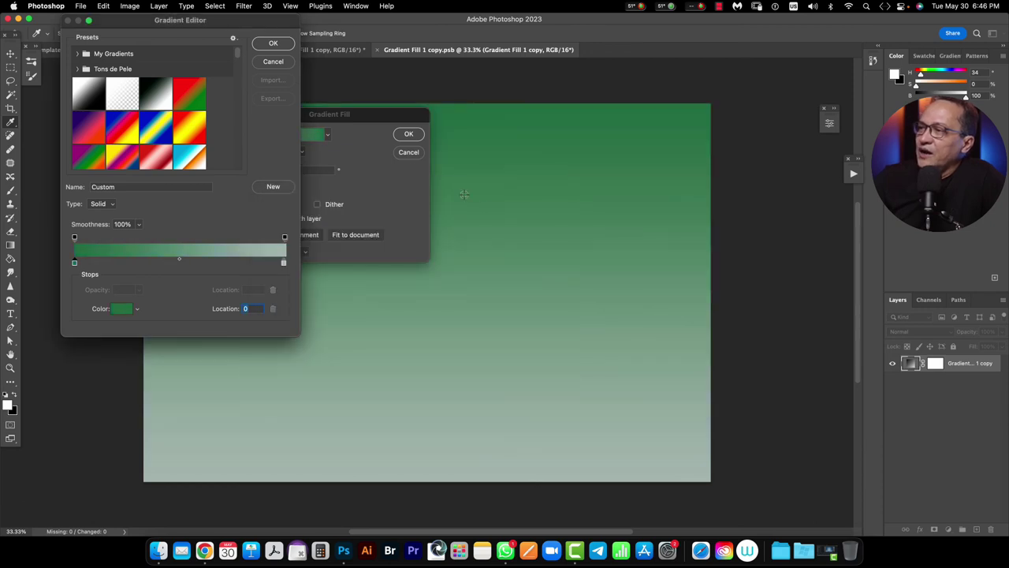
{"action": "left_click", "coordinate": [276, 45]}
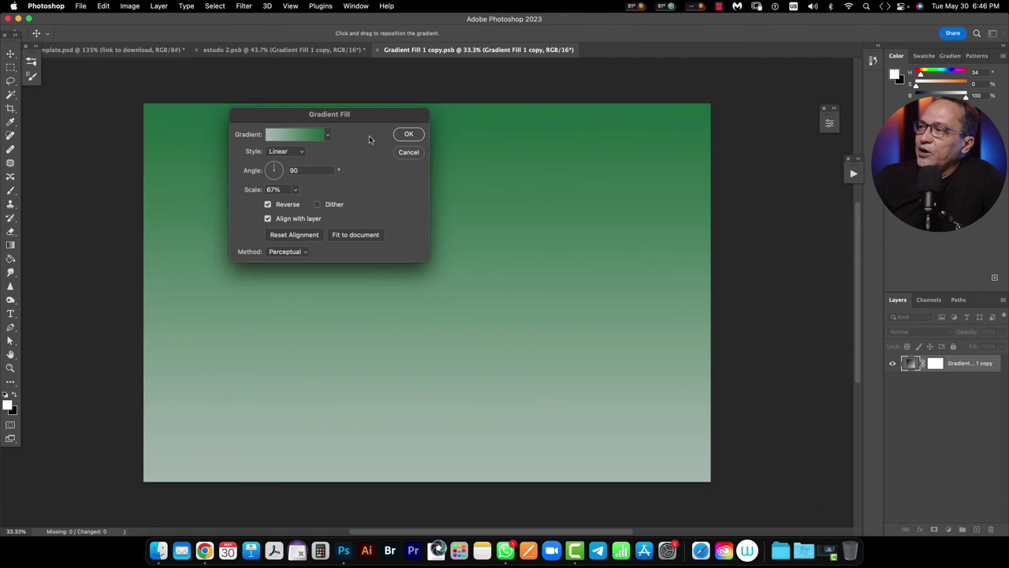
{"action": "left_click", "coordinate": [408, 135]}
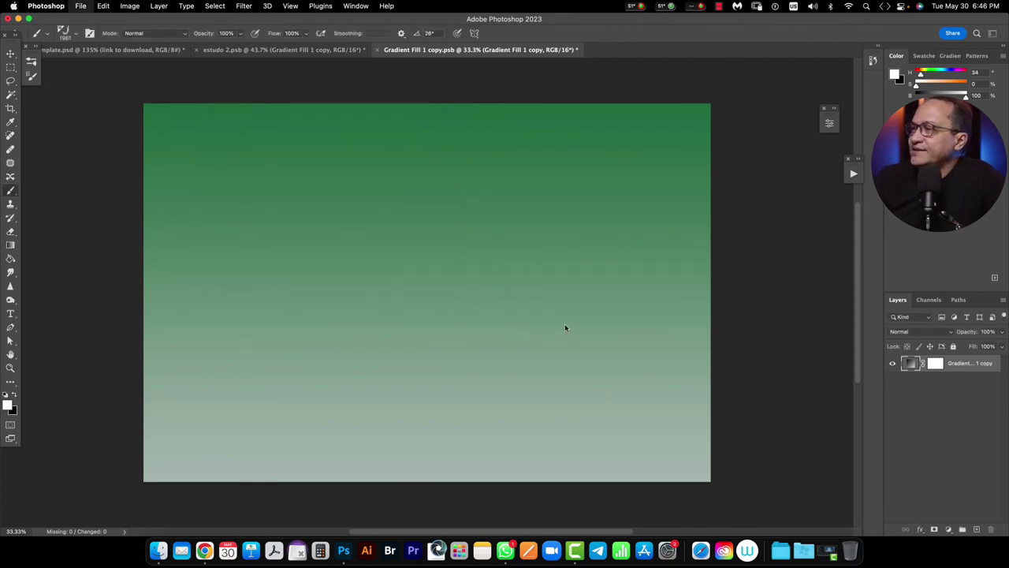
{"action": "key", "text": "super+w"}
{"action": "key", "text": "Return"}
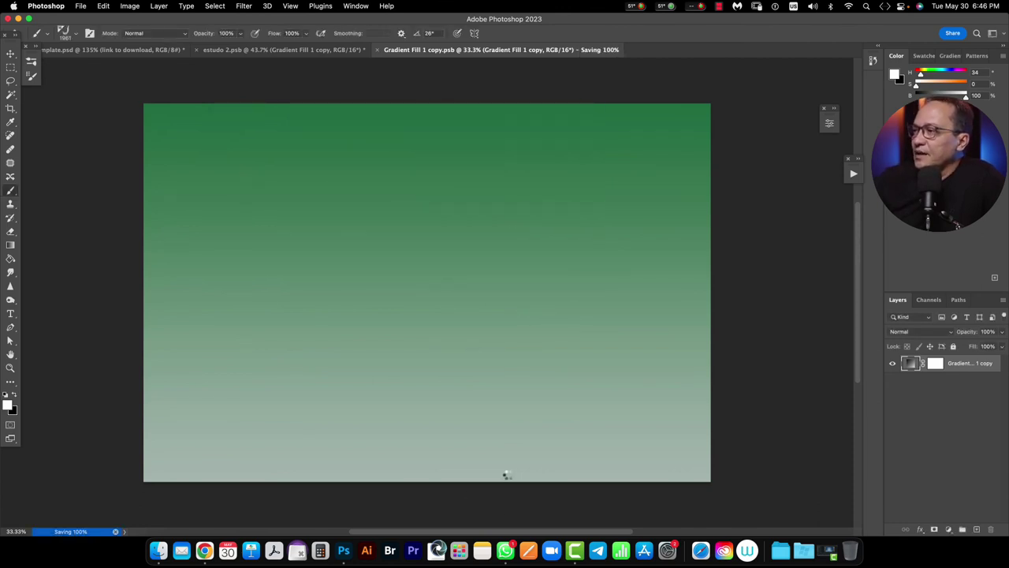